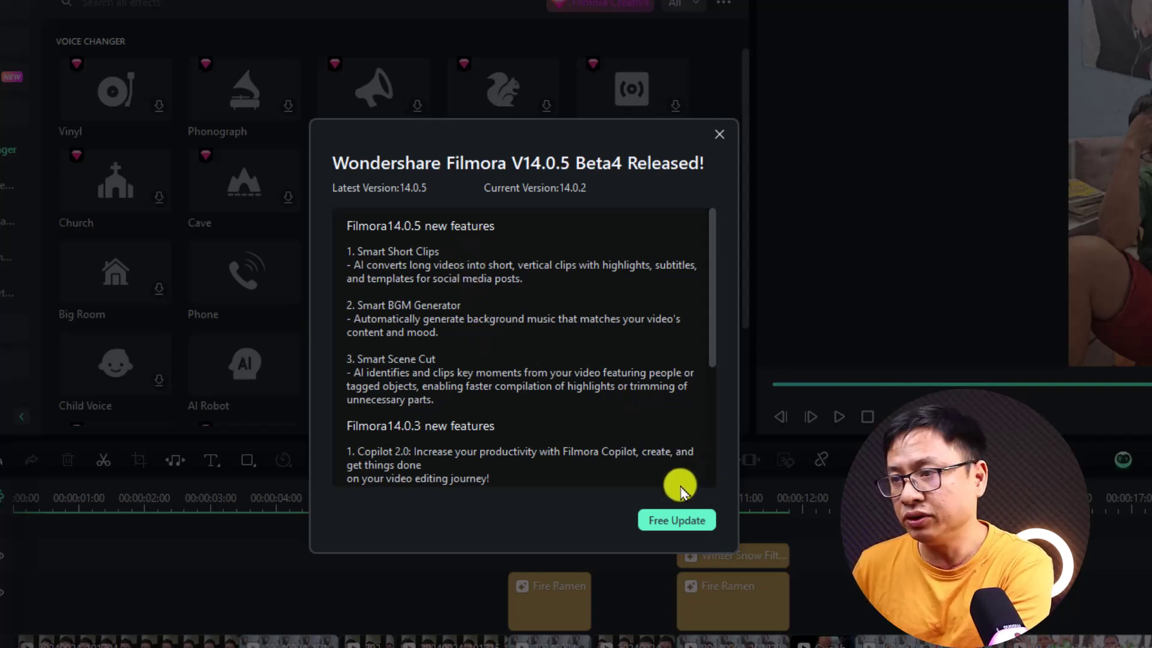
- Dismiss the update notice and open the first generated record in Smart Short Clips
{"action": "left_click", "coordinate": [668, 519]}
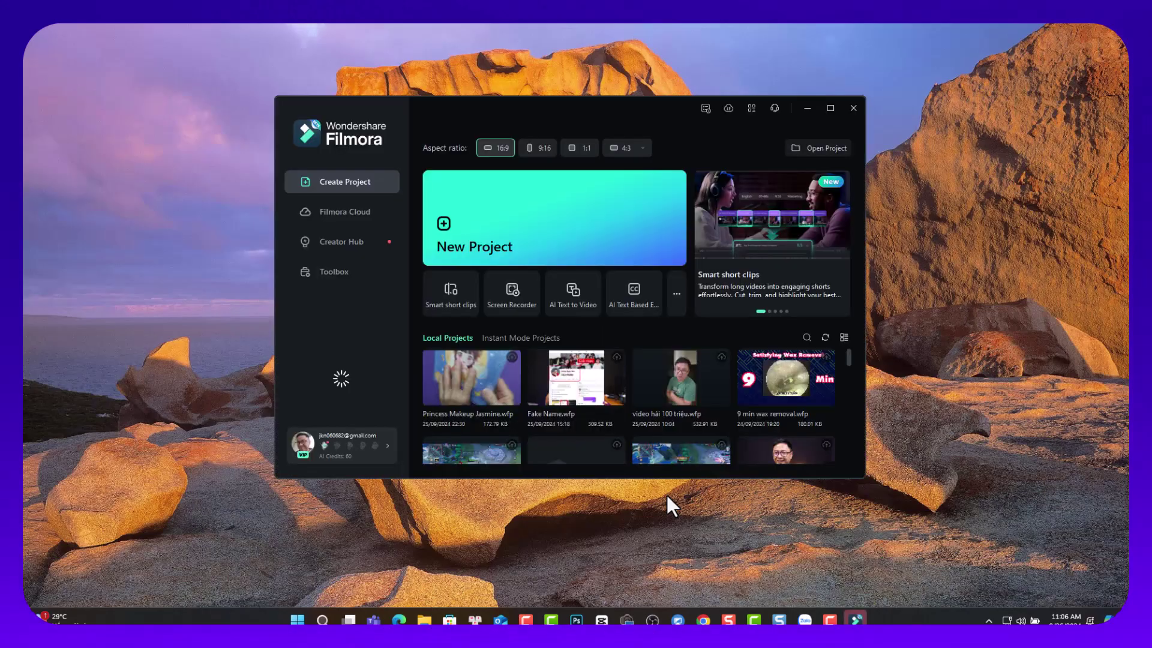
{"action": "left_click", "coordinate": [451, 294]}
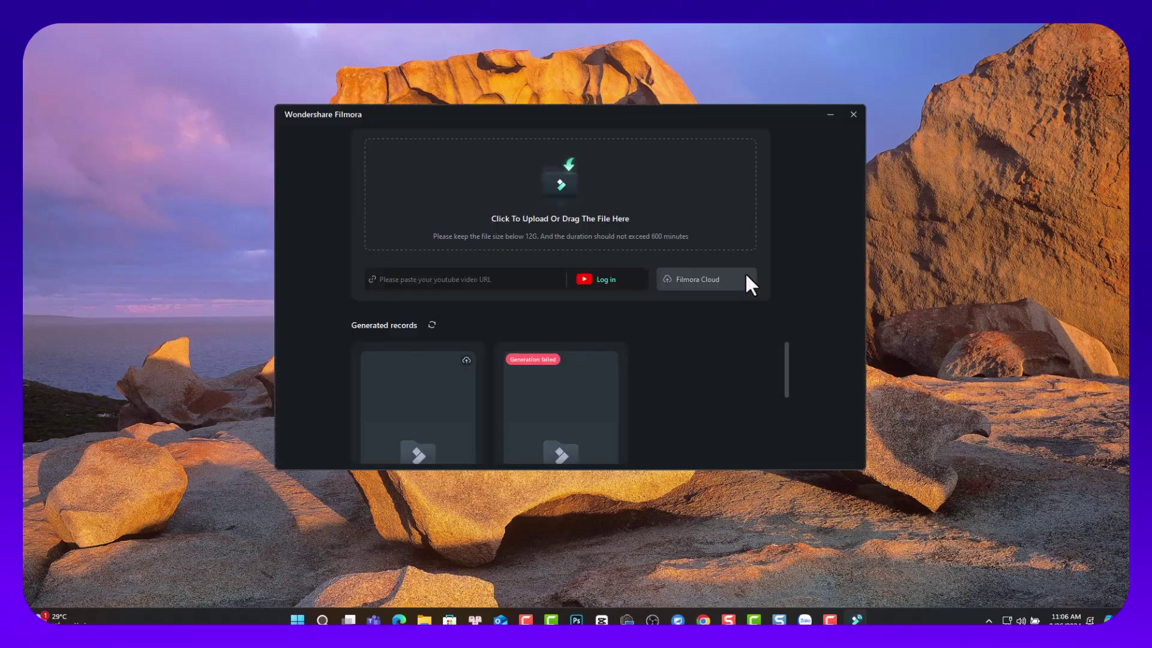
{"action": "left_click", "coordinate": [473, 376]}
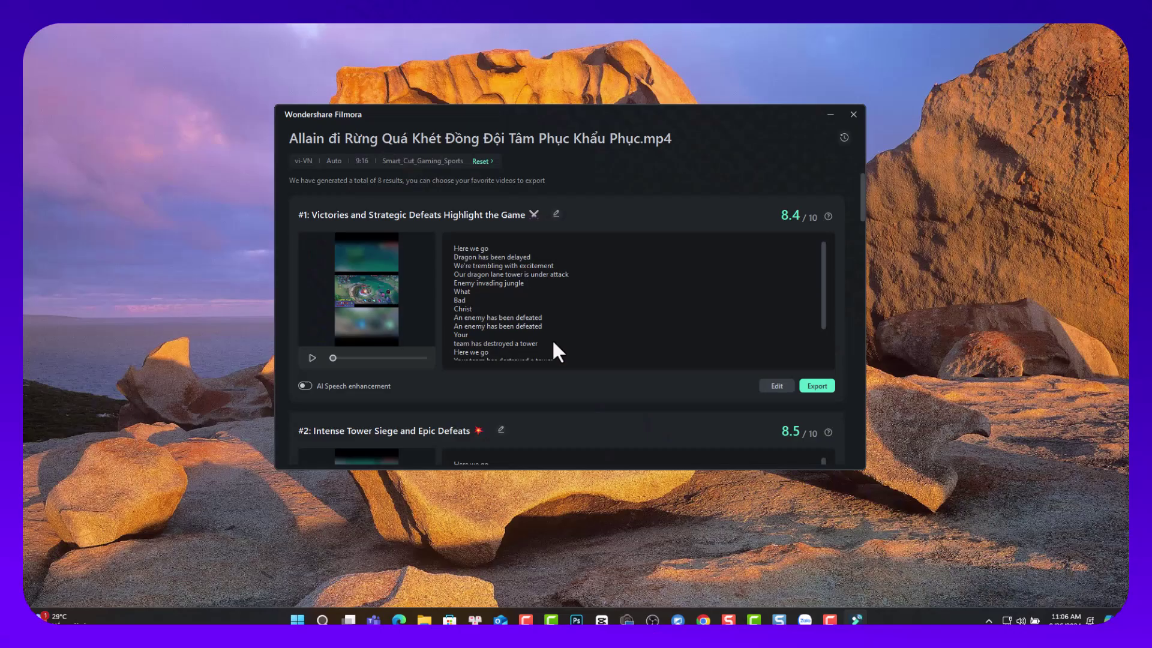
- Scroll the generated results and export short clip #2
{"action": "scroll", "coordinate": [859, 216], "scroll_direction": "down", "scroll_amount": 6}
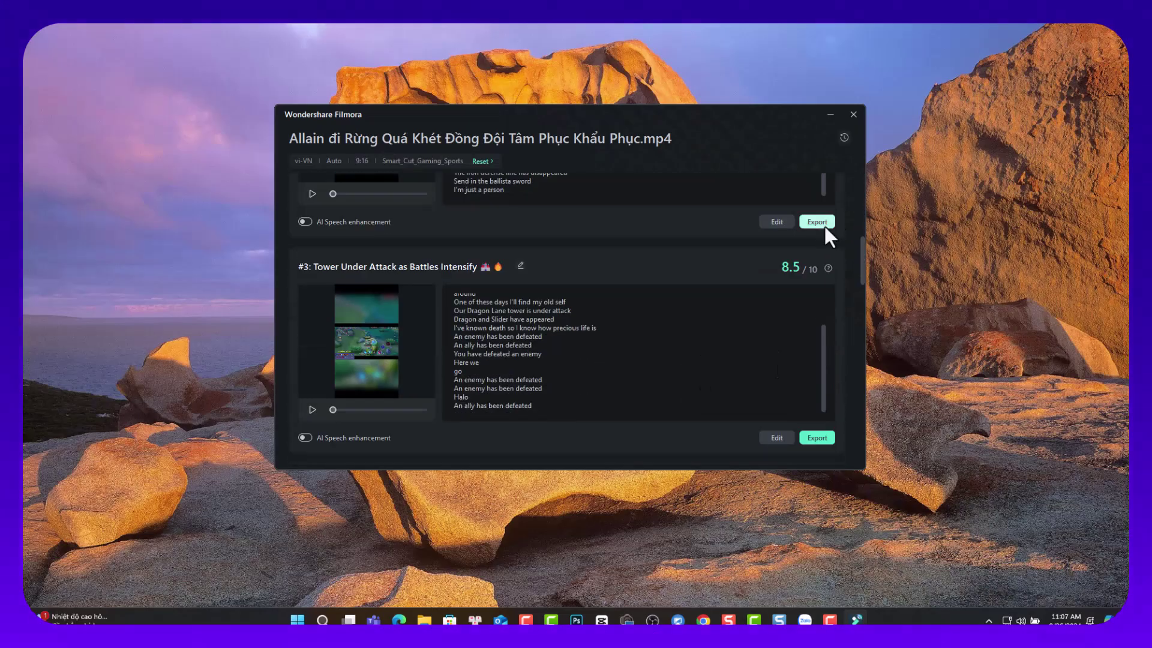
{"action": "left_click", "coordinate": [819, 223]}
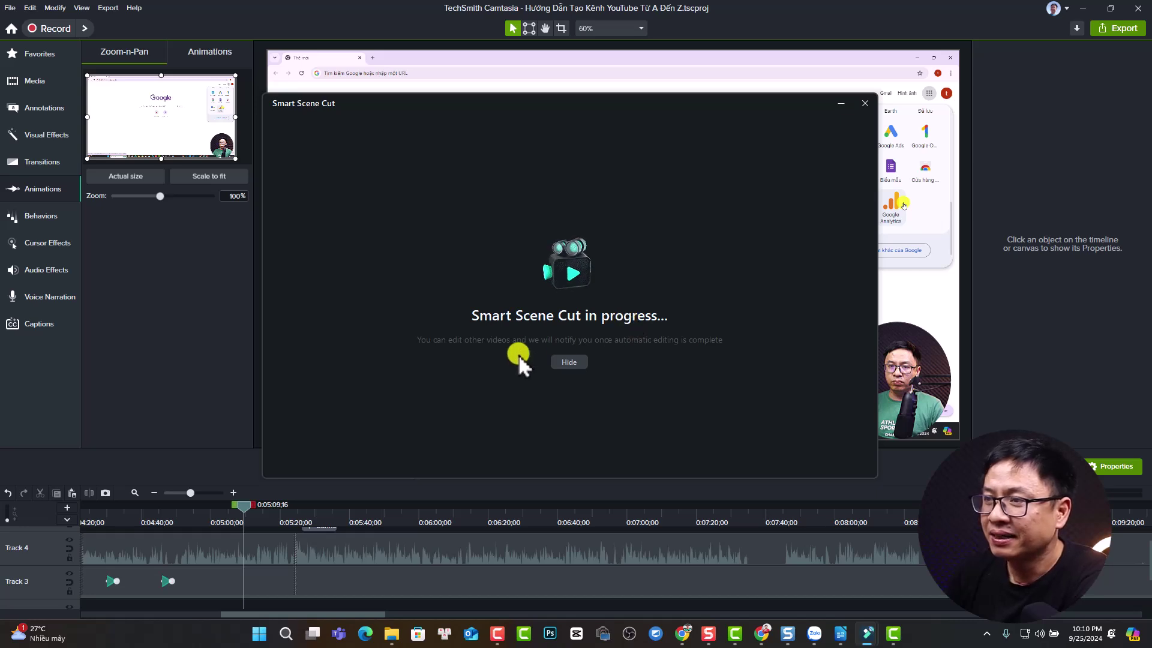
- Hide the Smart Scene Cut progress window and bring back the editor holding MVI_9769
{"action": "mouse_move", "coordinate": [864, 630]}
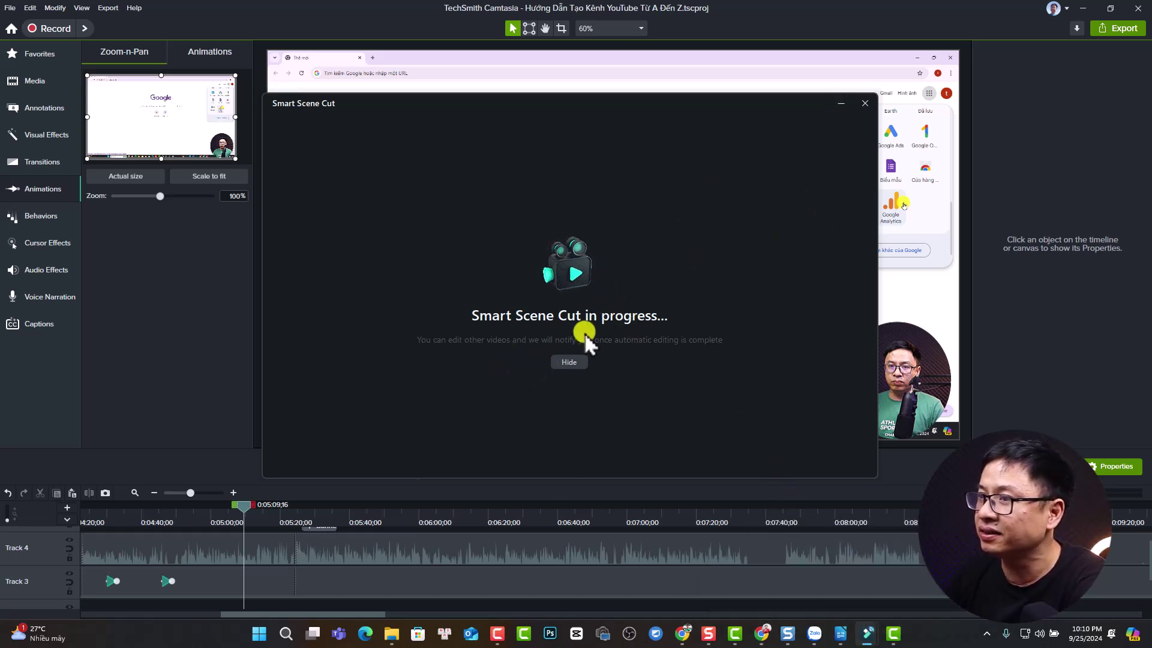
{"action": "left_click", "coordinate": [569, 362]}
{"action": "left_click", "coordinate": [1089, 13]}
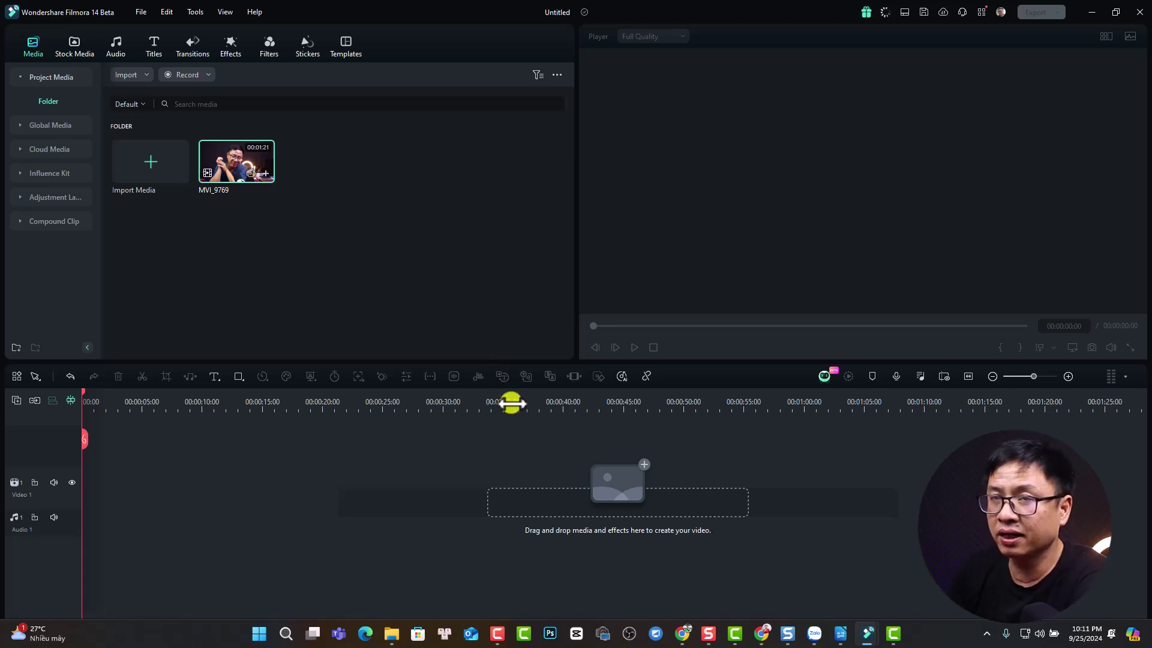
- Return to the startup window without saving the project and dismiss the new features overview
{"action": "left_click", "coordinate": [142, 13]}
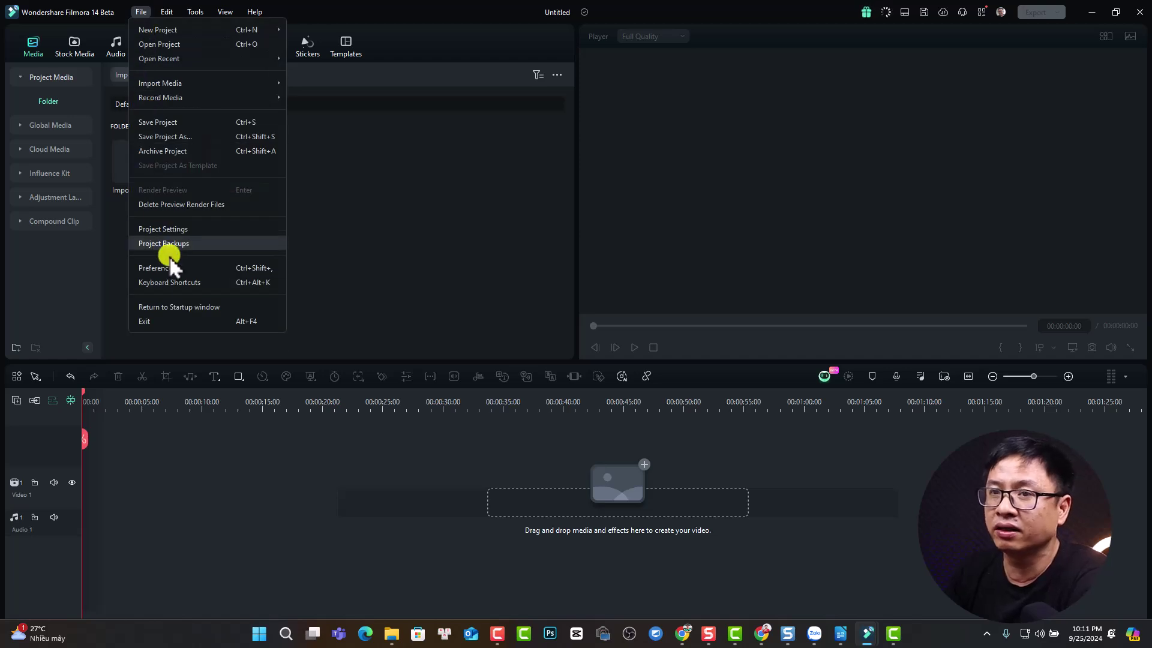
{"action": "left_click", "coordinate": [166, 307]}
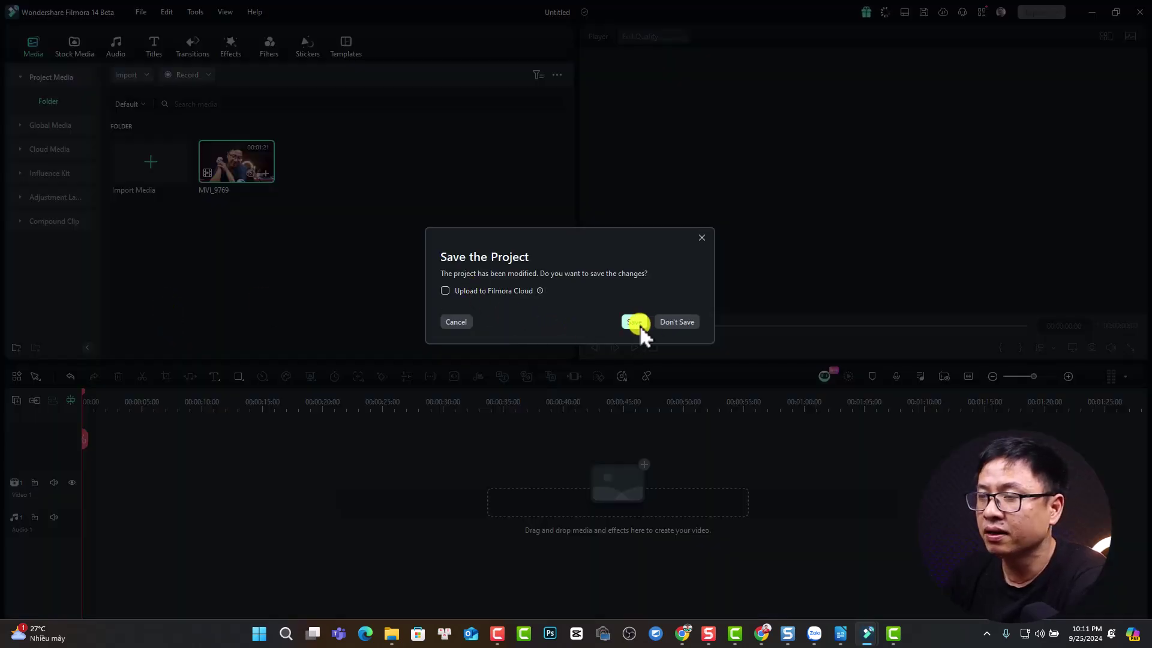
{"action": "left_click", "coordinate": [676, 323]}
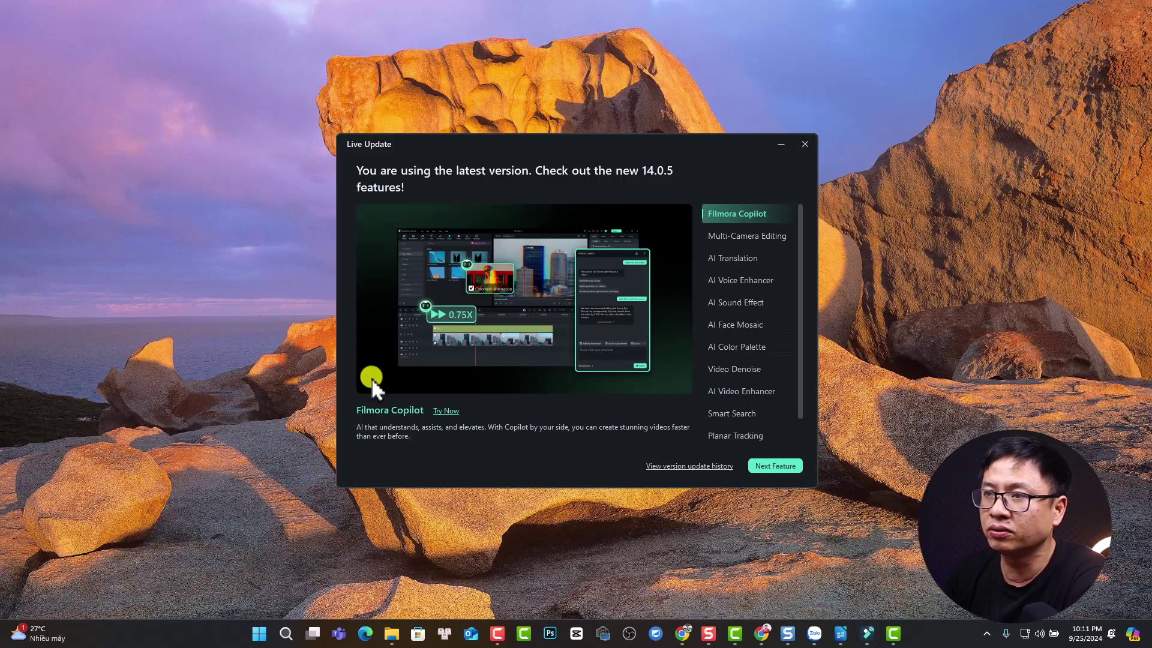
{"action": "left_click", "coordinate": [804, 144]}
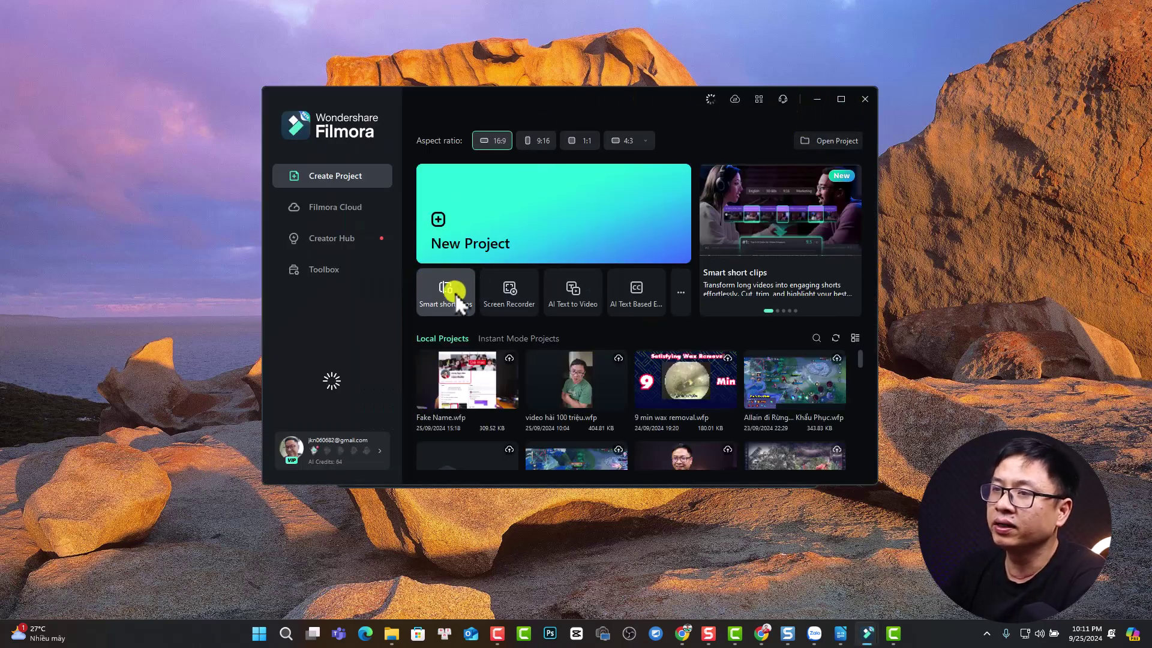
{"action": "mouse_move", "coordinate": [444, 296]}
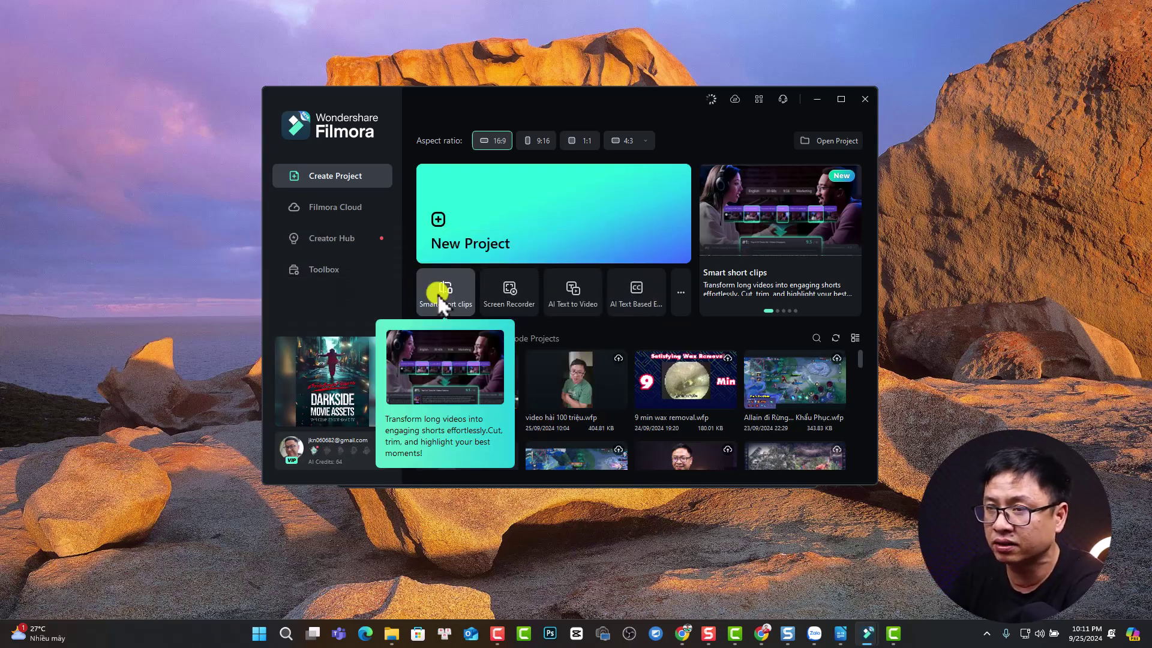
- Open Smart Short Clips, look over the upload page, and start the YouTube account login
{"action": "left_click", "coordinate": [440, 296]}
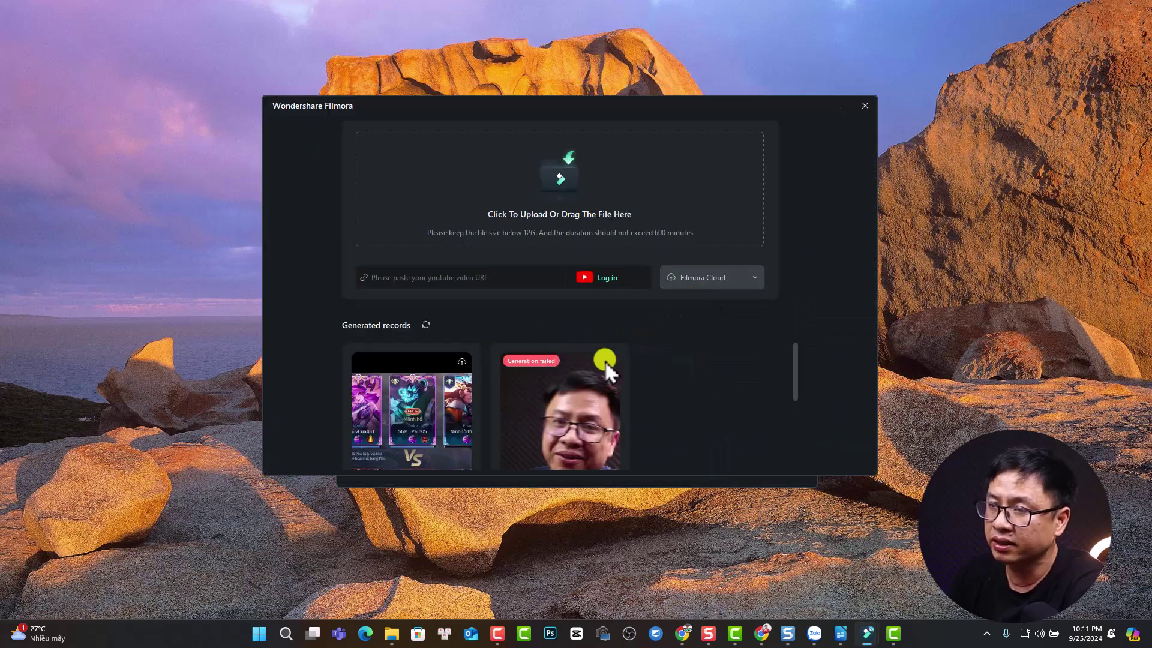
{"action": "scroll", "coordinate": [690, 375], "scroll_direction": "down", "scroll_amount": 3}
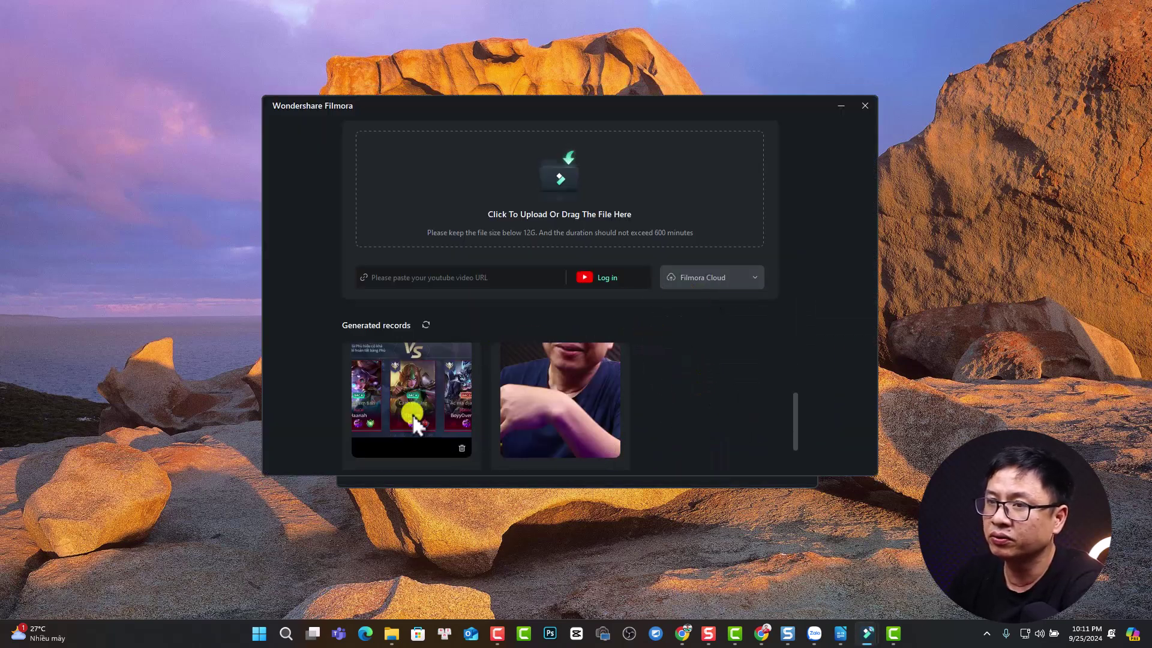
{"action": "scroll", "coordinate": [414, 419], "scroll_direction": "up", "scroll_amount": 3}
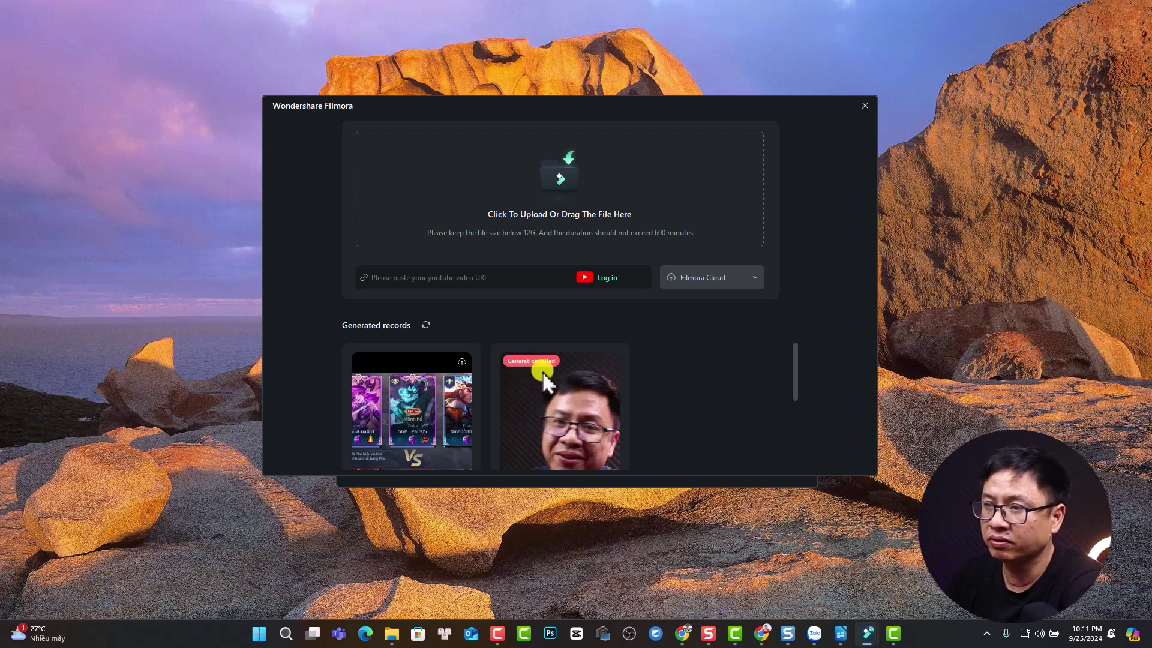
{"action": "scroll", "coordinate": [588, 383], "scroll_direction": "down", "scroll_amount": 2}
{"action": "scroll", "coordinate": [600, 383], "scroll_direction": "down", "scroll_amount": 2}
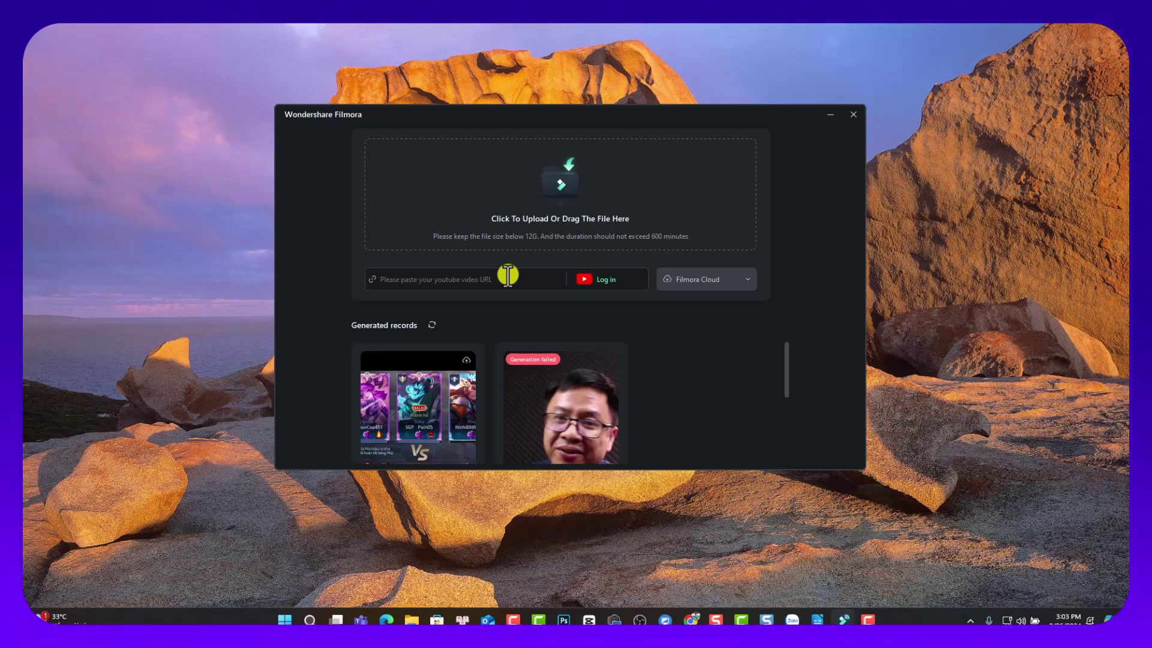
{"action": "left_click", "coordinate": [606, 279]}
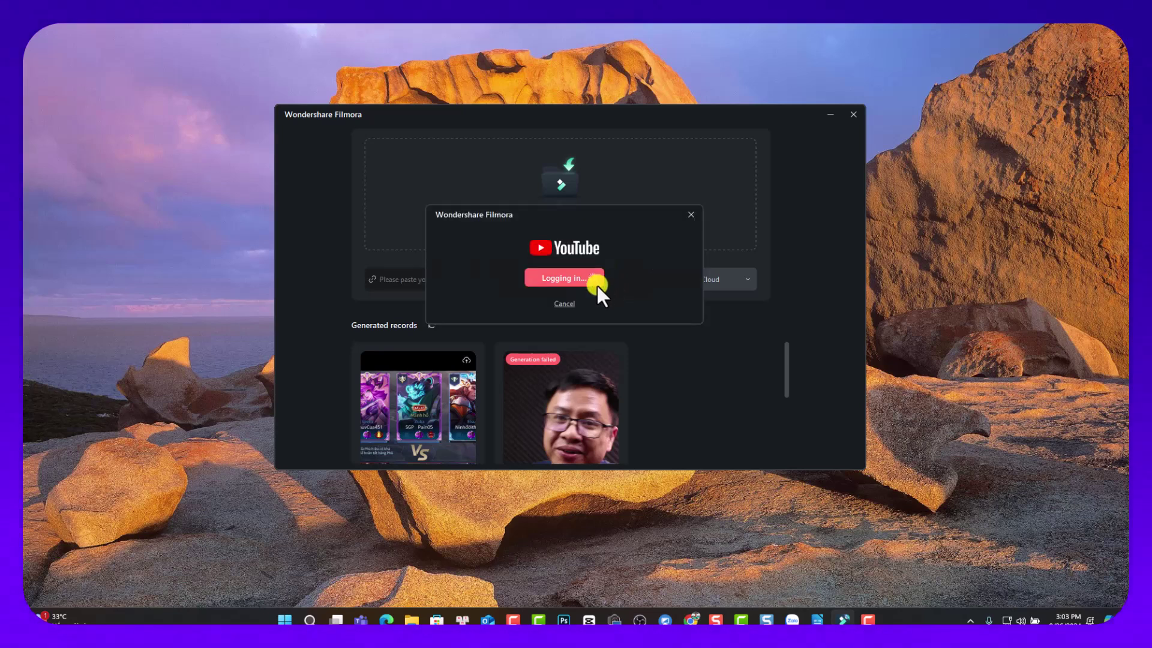
{"action": "left_click", "coordinate": [596, 285]}
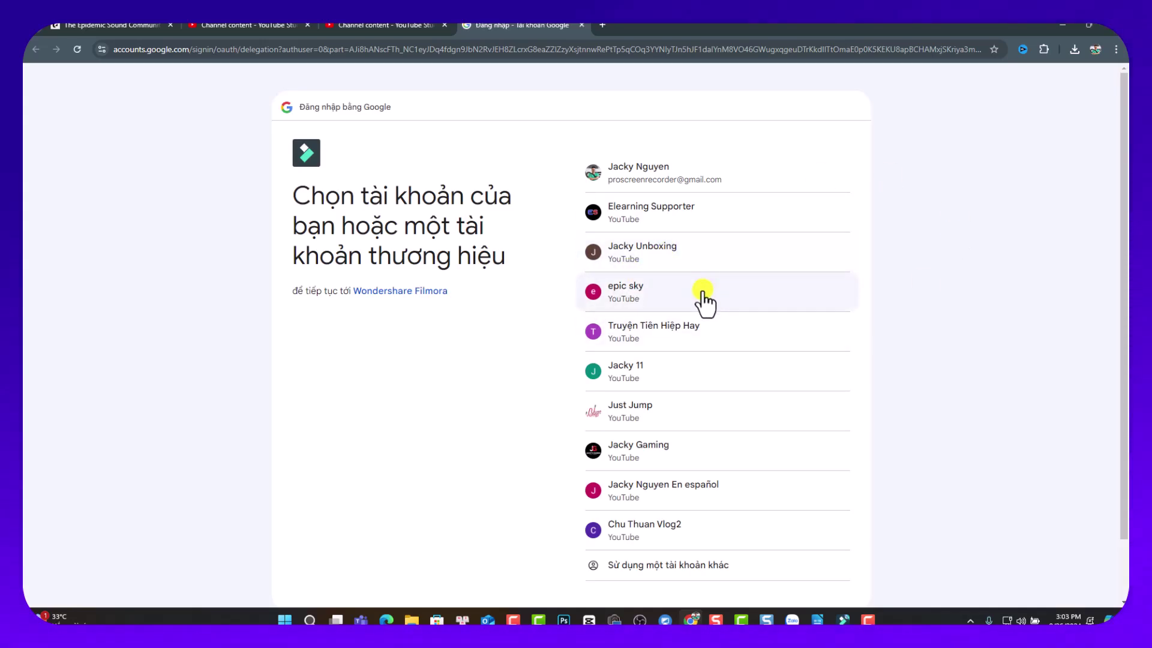
- Pick the YouTube channel account, select all permissions (Chọn tất cả), and approve Filmora's access
{"action": "left_click", "coordinate": [622, 497]}
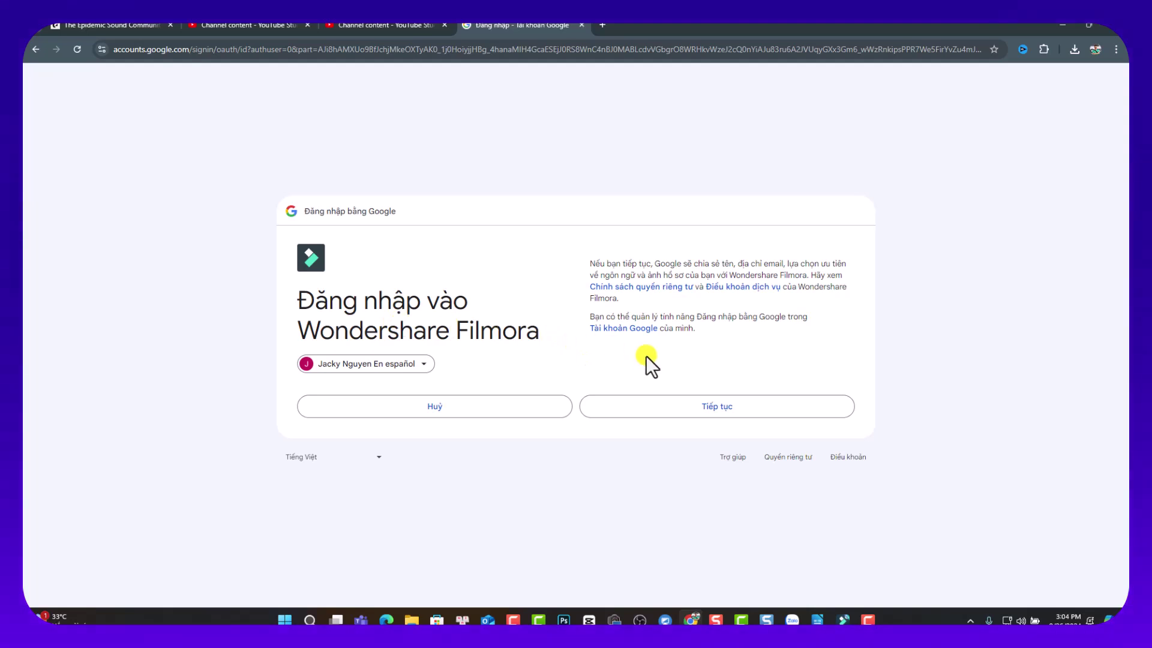
{"action": "left_click", "coordinate": [703, 405]}
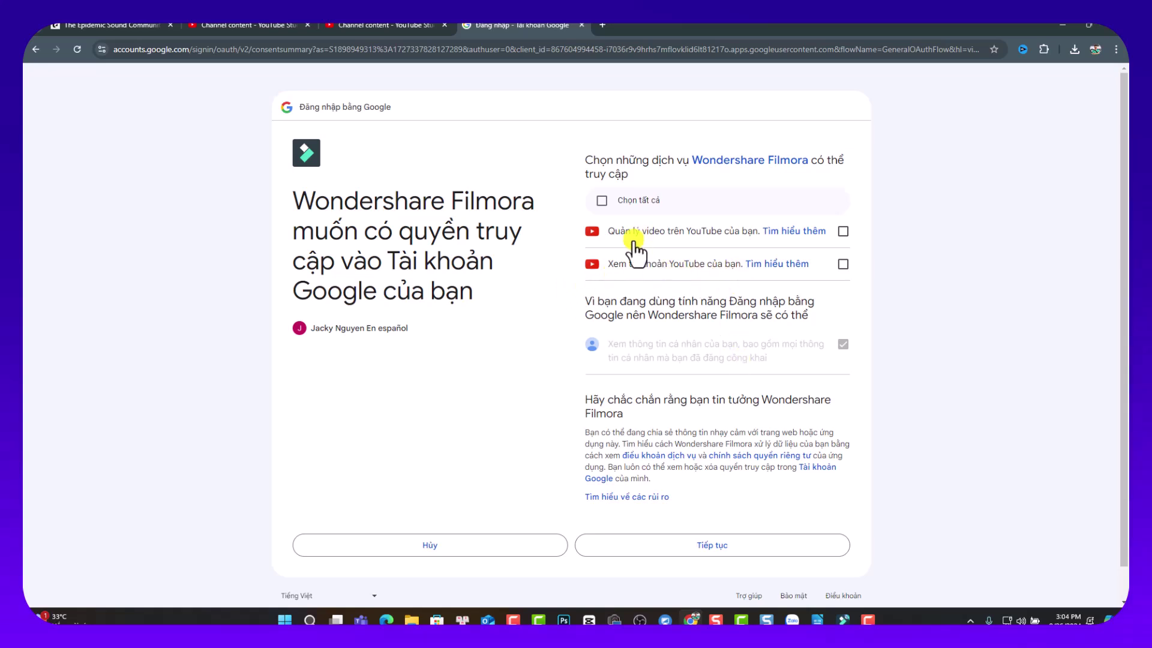
{"action": "left_click", "coordinate": [601, 201]}
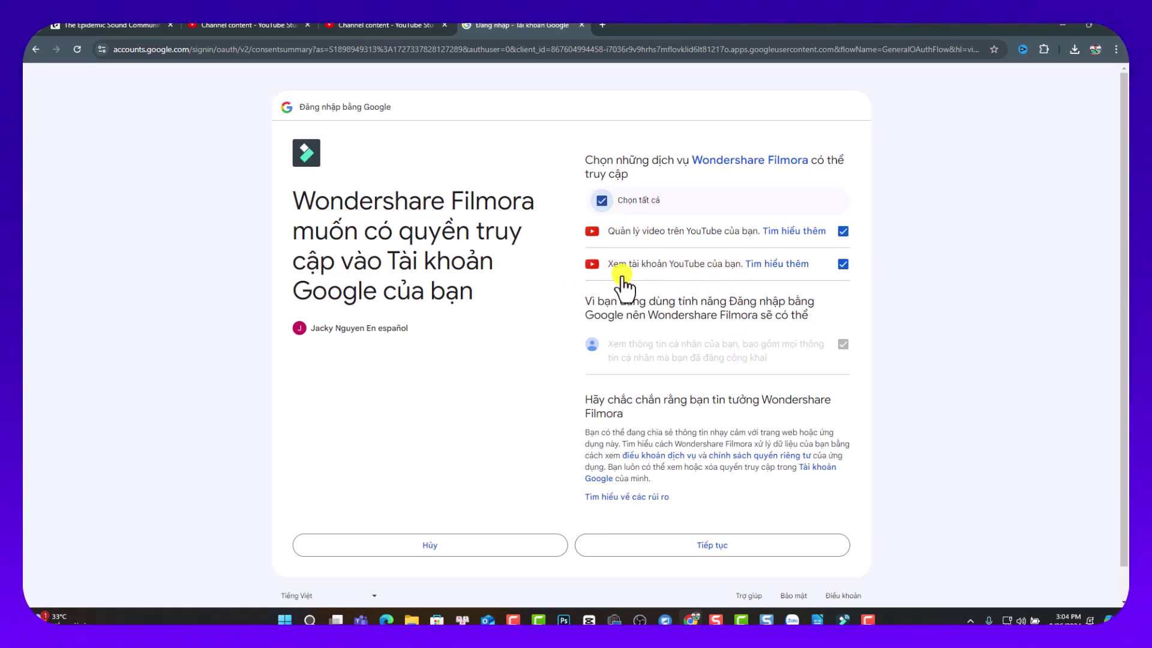
{"action": "left_click", "coordinate": [703, 546]}
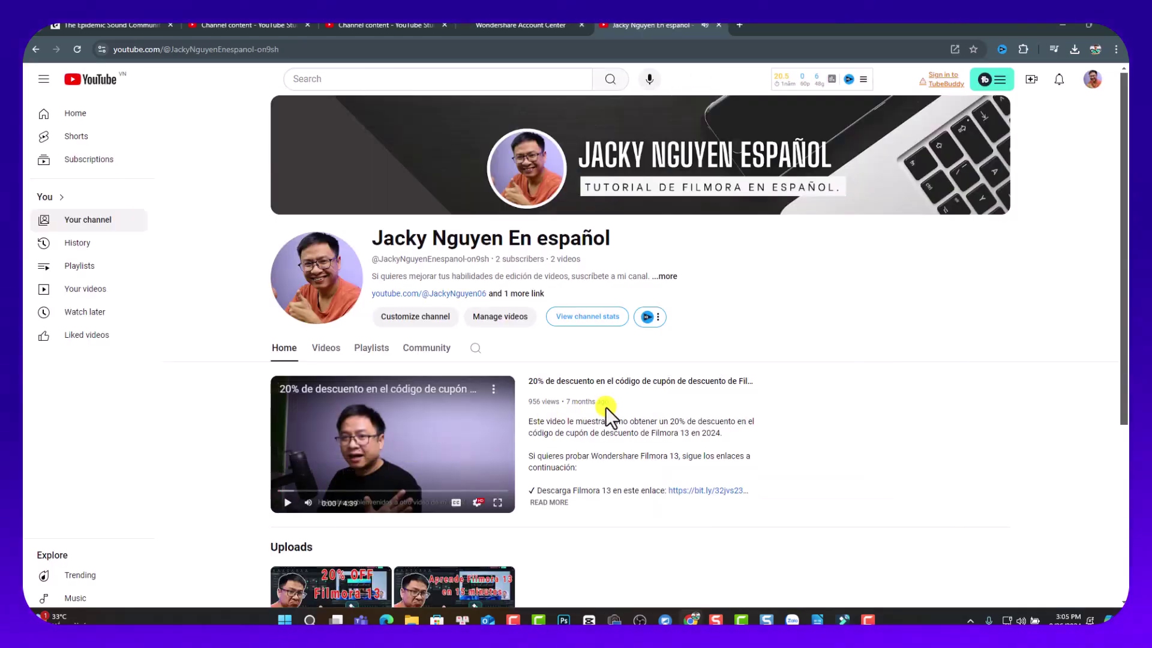
- Copy the share link of the Spanish Filmora 13 quick-start video from the Videos tab
{"action": "scroll", "coordinate": [606, 407], "scroll_direction": "down", "scroll_amount": 4}
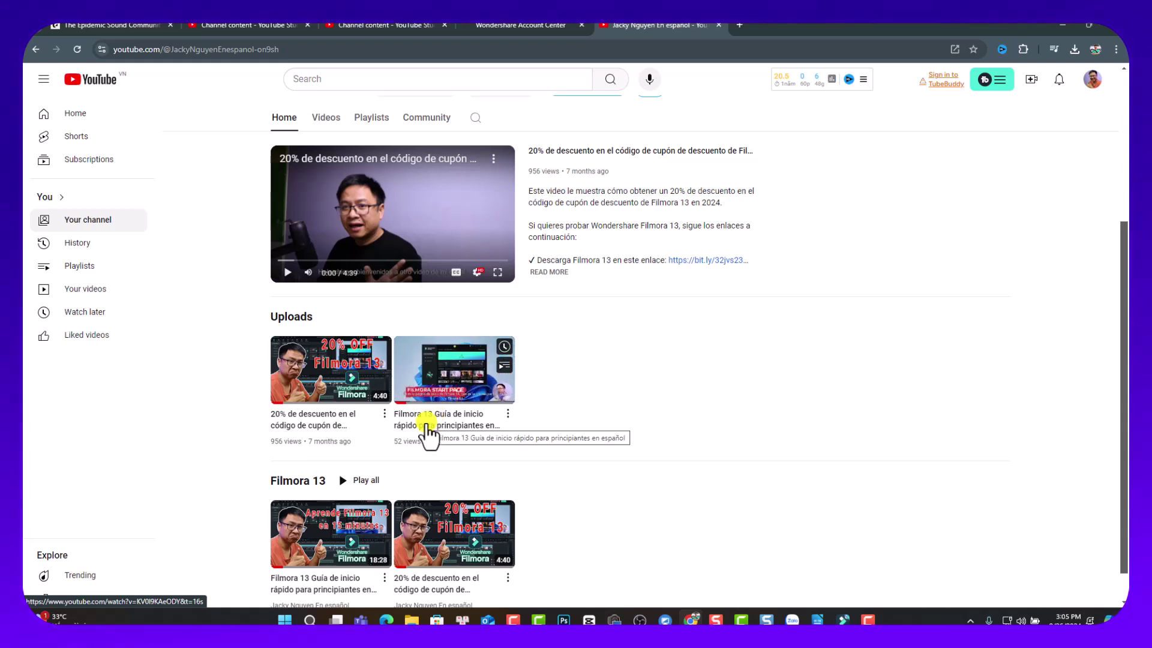
{"action": "left_click", "coordinate": [315, 117]}
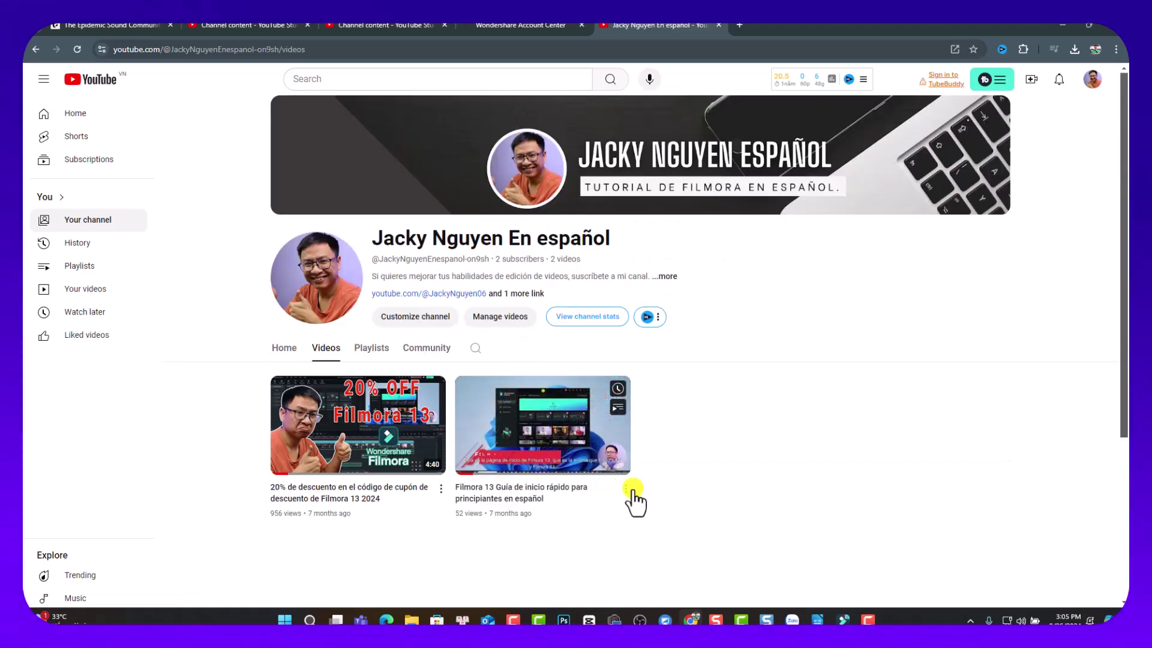
{"action": "left_click", "coordinate": [627, 489]}
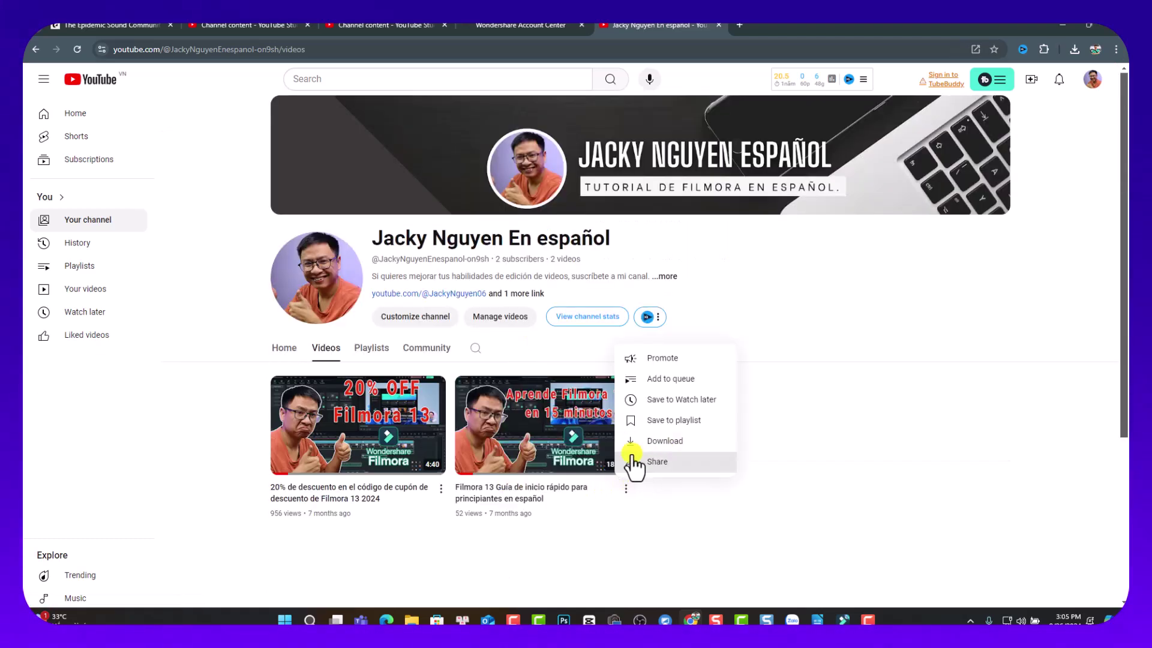
{"action": "left_click", "coordinate": [639, 461]}
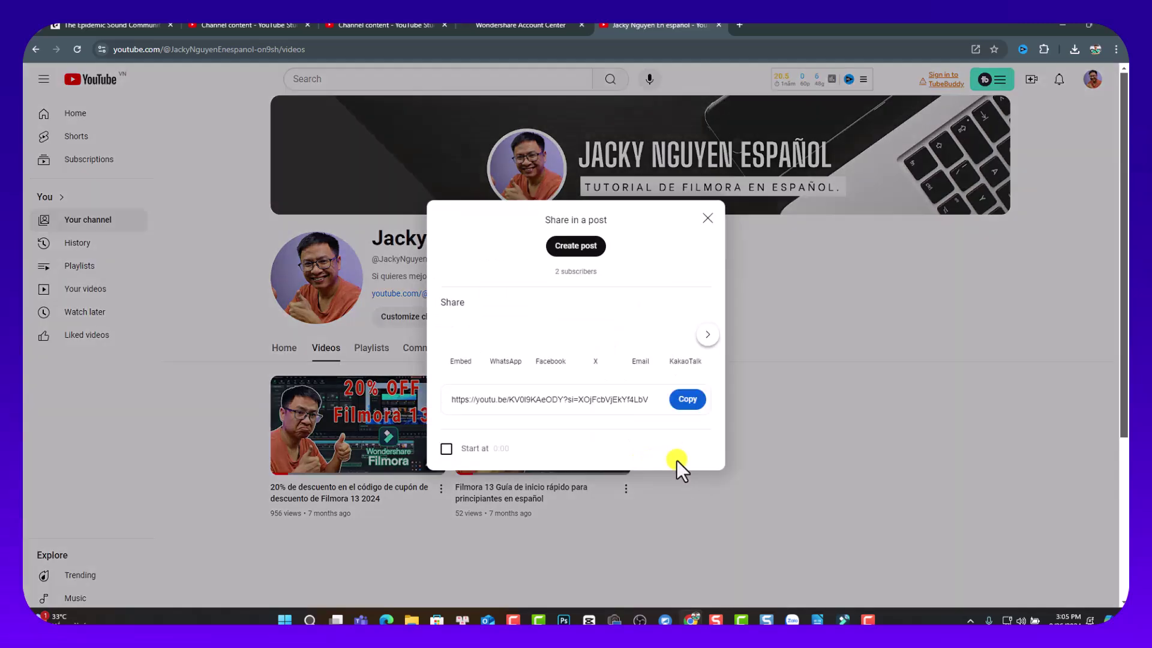
{"action": "left_click", "coordinate": [685, 401]}
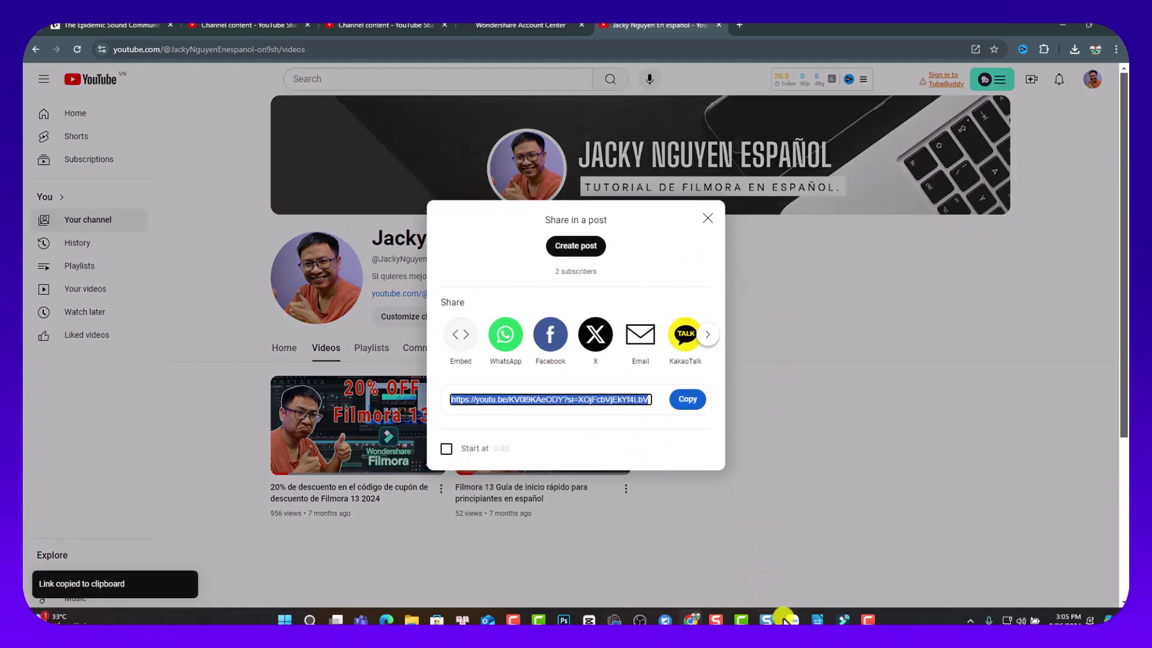
{"action": "left_click", "coordinate": [844, 619]}
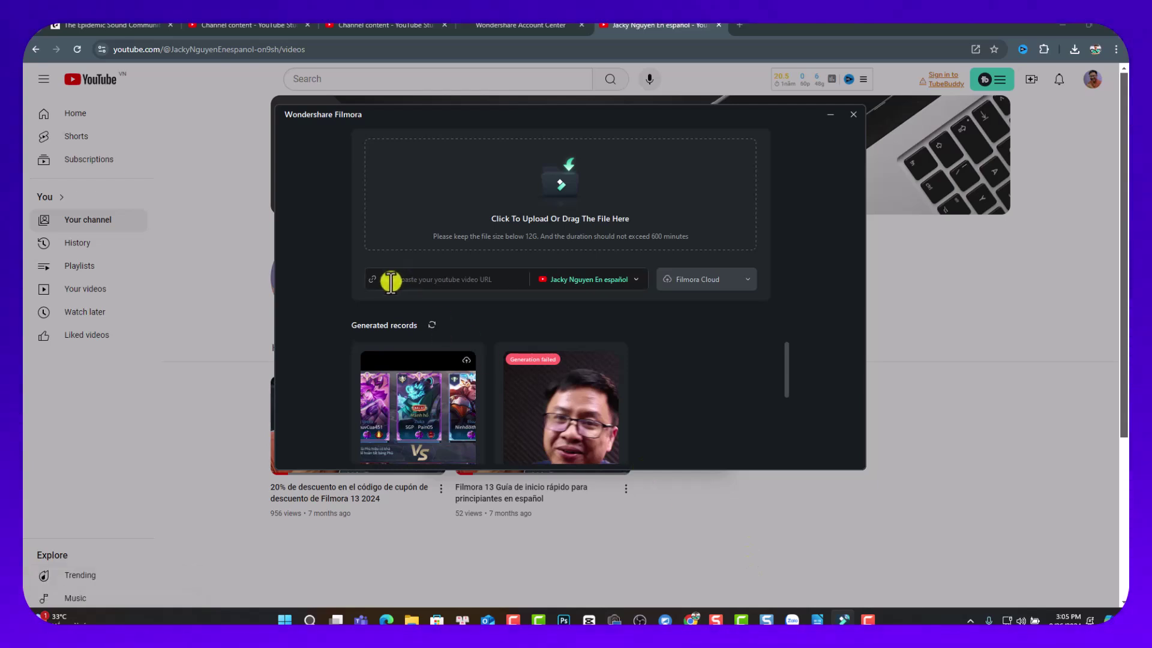
- Paste the YouTube video link into the URL field and set the language to English (US)
{"action": "left_click", "coordinate": [391, 280]}
{"action": "key", "text": "ctrl+v"}
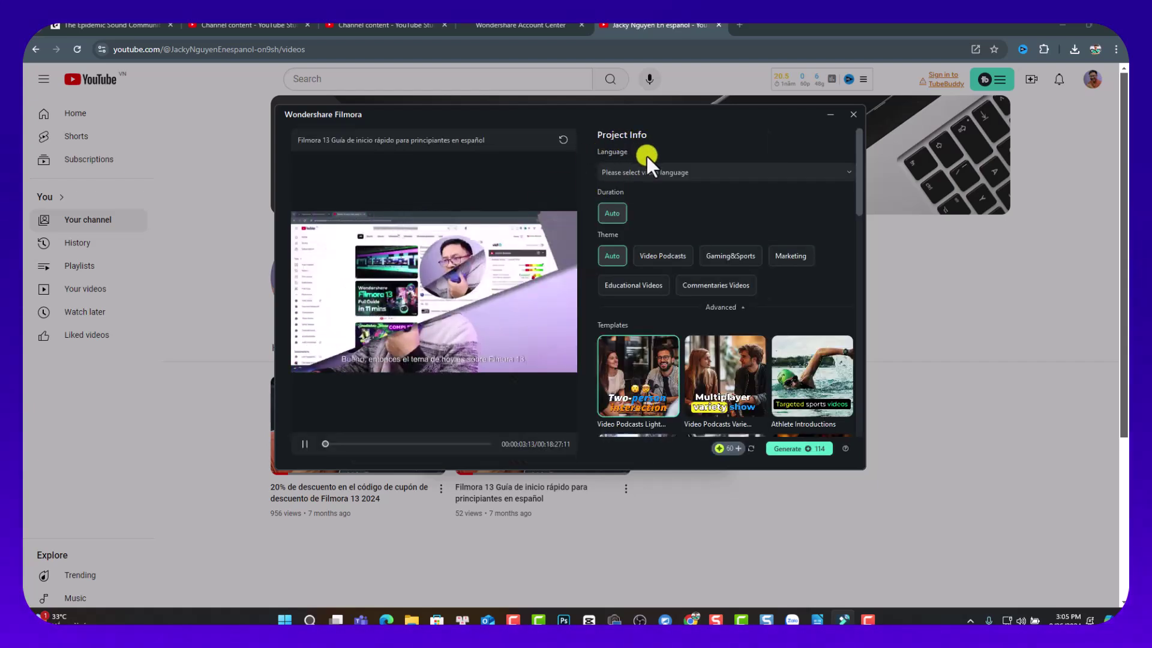
{"action": "left_click", "coordinate": [646, 174]}
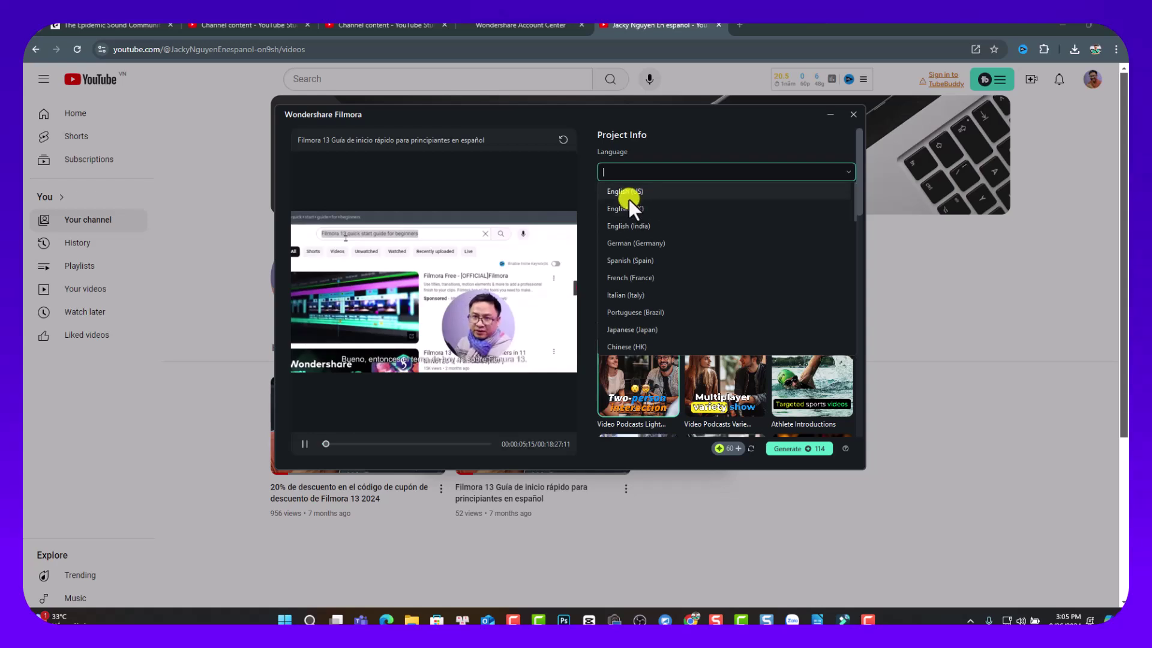
{"action": "left_click", "coordinate": [628, 192]}
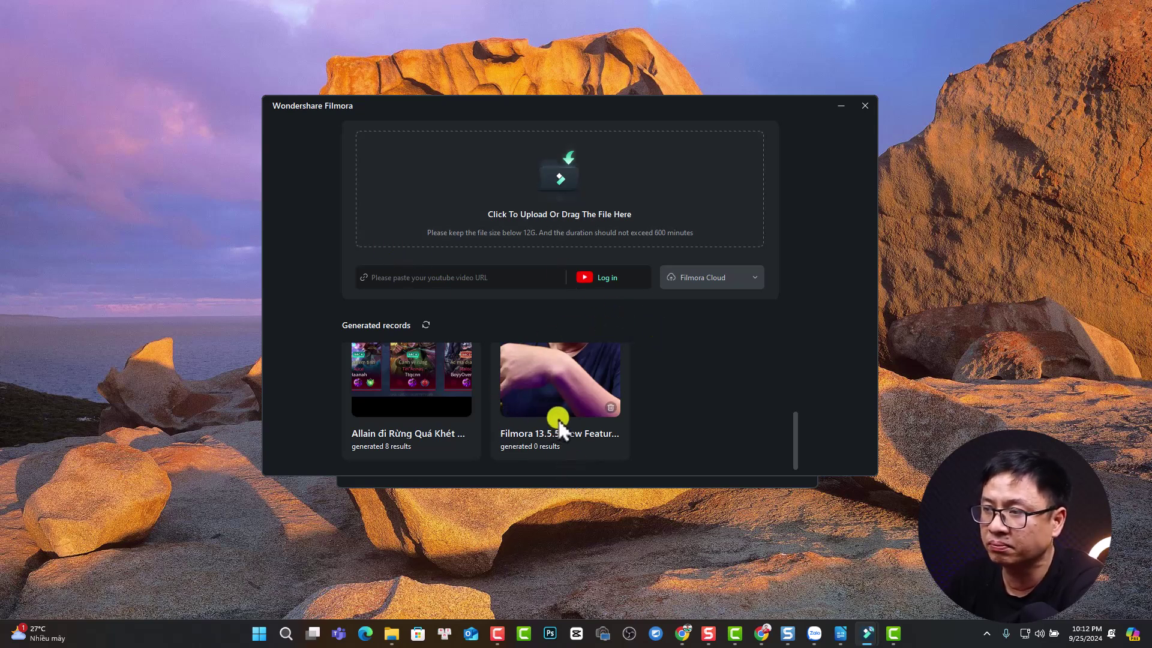
- Upload the local clip MVI_9768 from disk into Smart Short Clips
{"action": "left_click", "coordinate": [548, 203]}
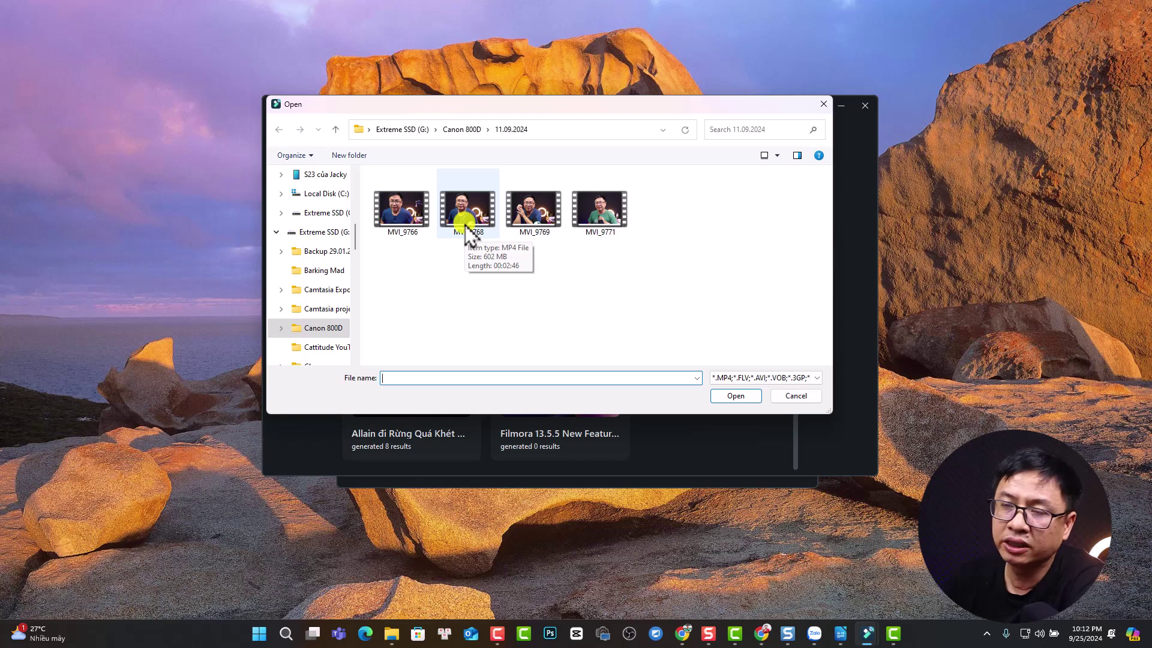
{"action": "left_click", "coordinate": [467, 227]}
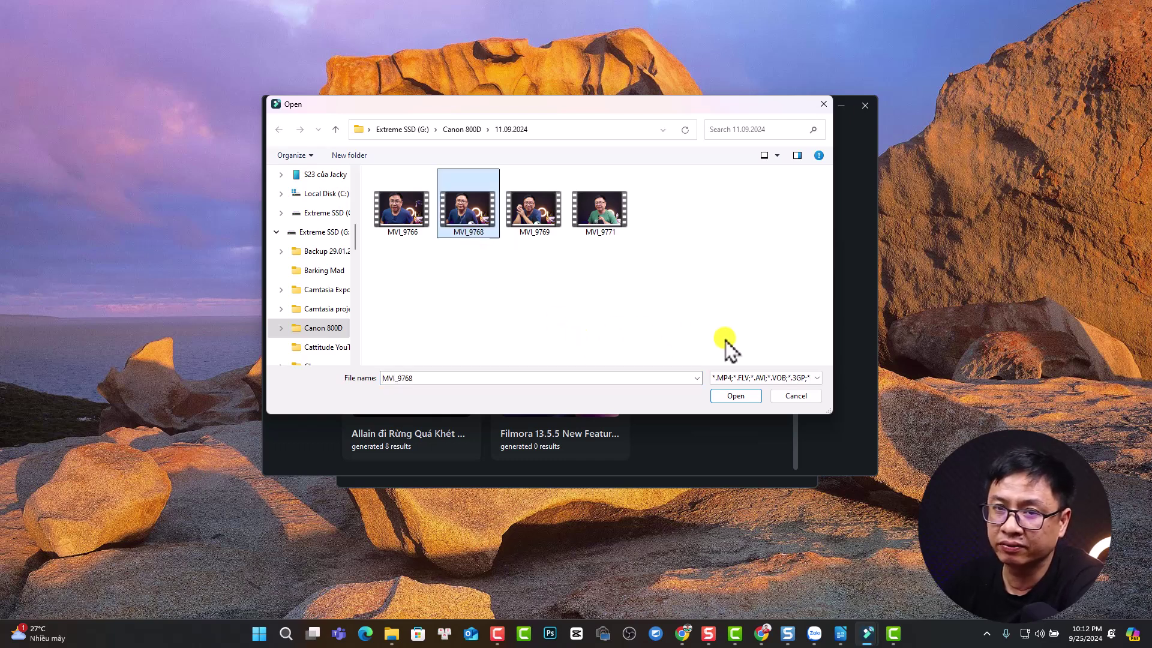
{"action": "left_click", "coordinate": [749, 397]}
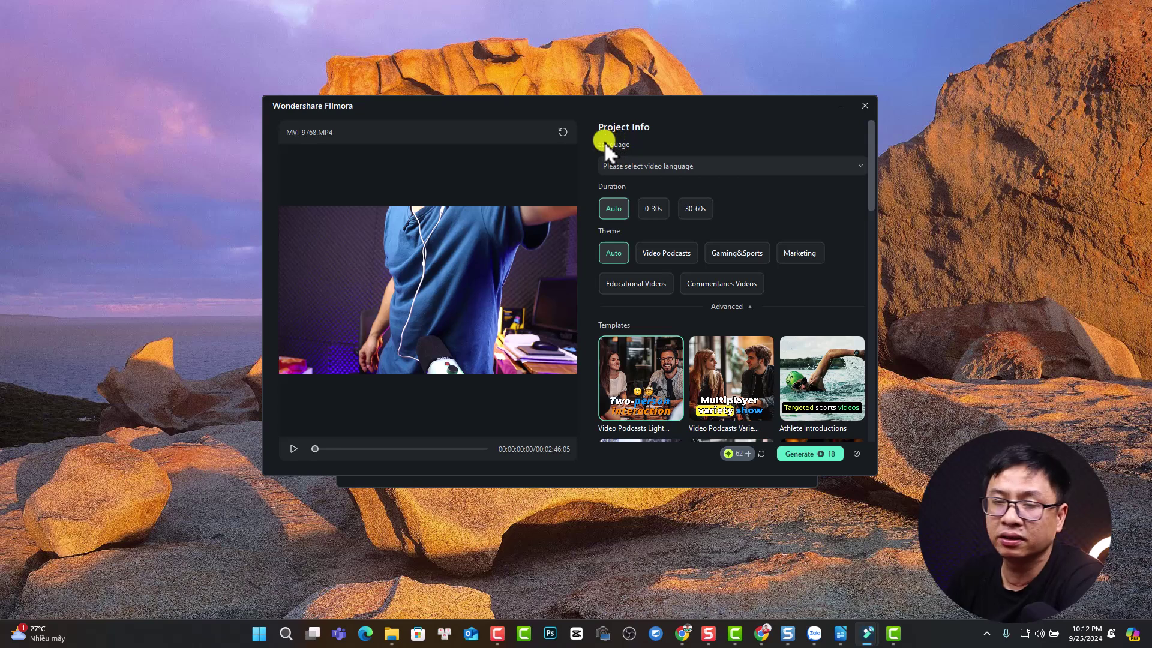
- Set the language to English (US) and, after trying other themes, choose Commentaries Videos
{"action": "left_click", "coordinate": [643, 167]}
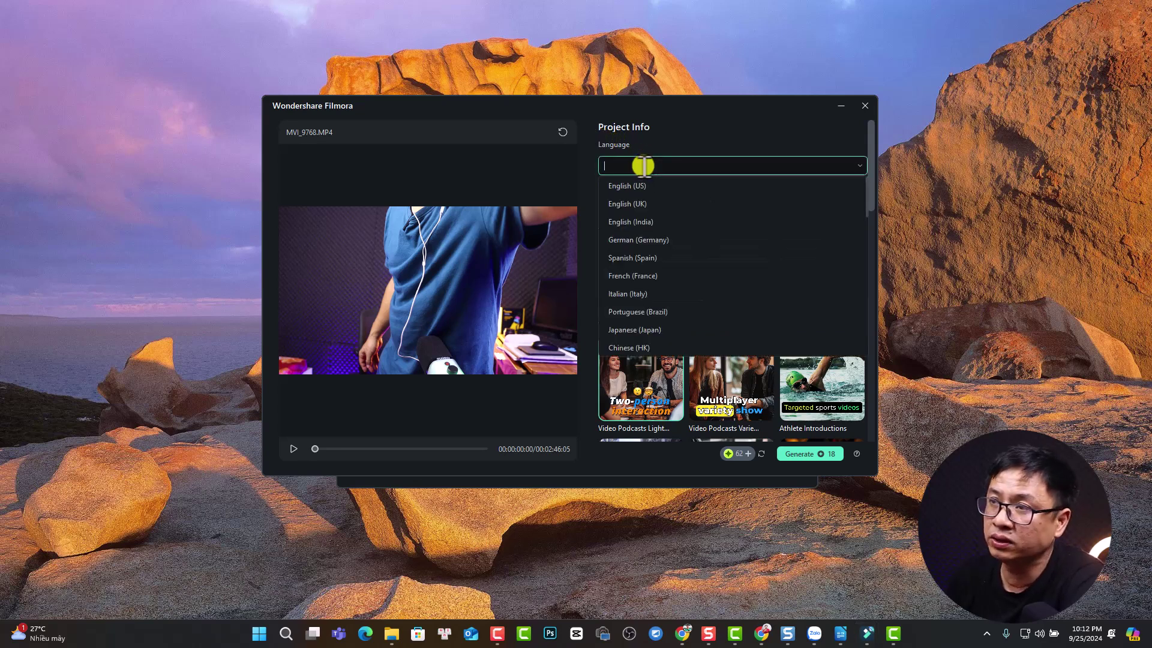
{"action": "left_click", "coordinate": [631, 192]}
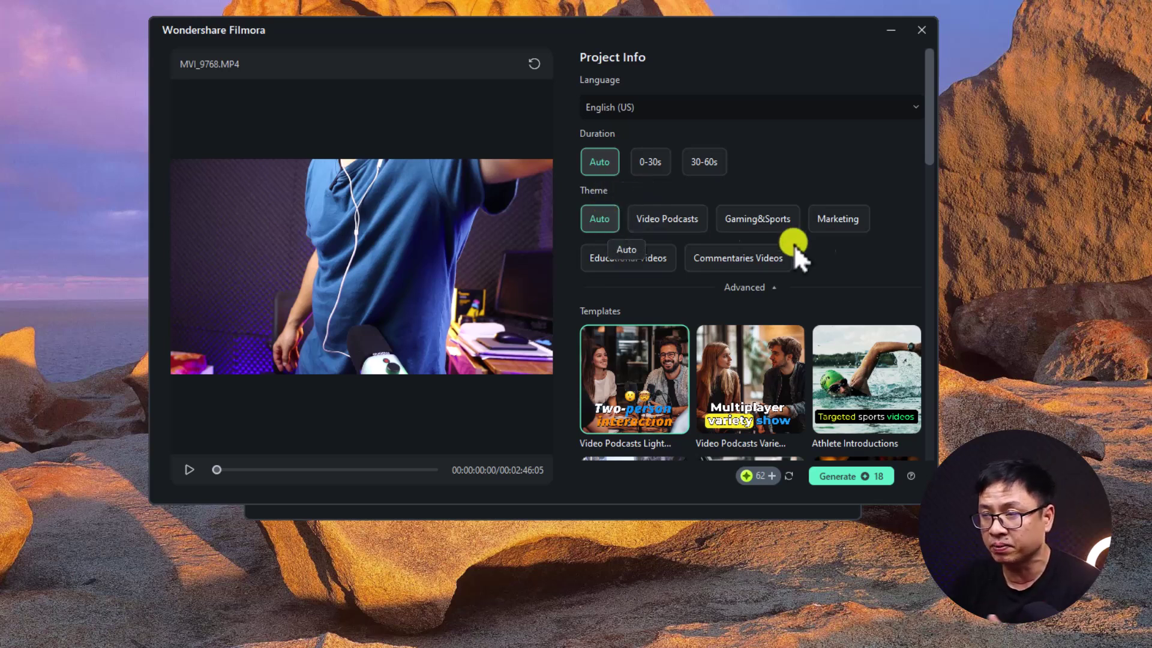
{"action": "left_click", "coordinate": [671, 216]}
{"action": "left_click", "coordinate": [660, 373]}
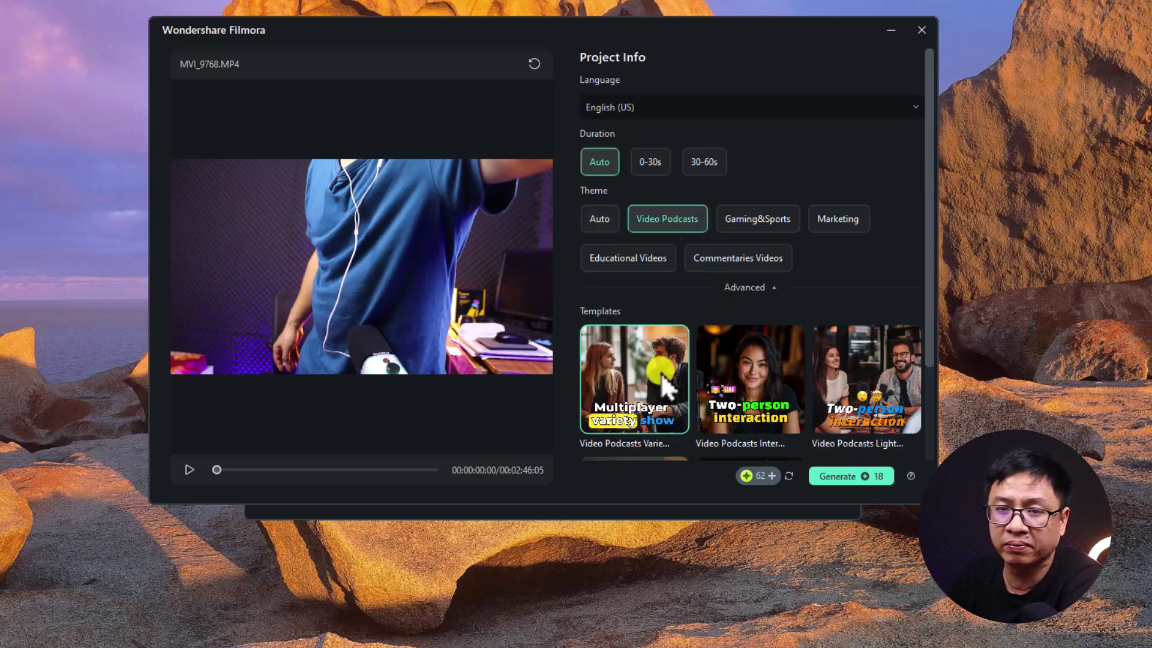
{"action": "left_click", "coordinate": [740, 217]}
{"action": "left_click", "coordinate": [831, 218]}
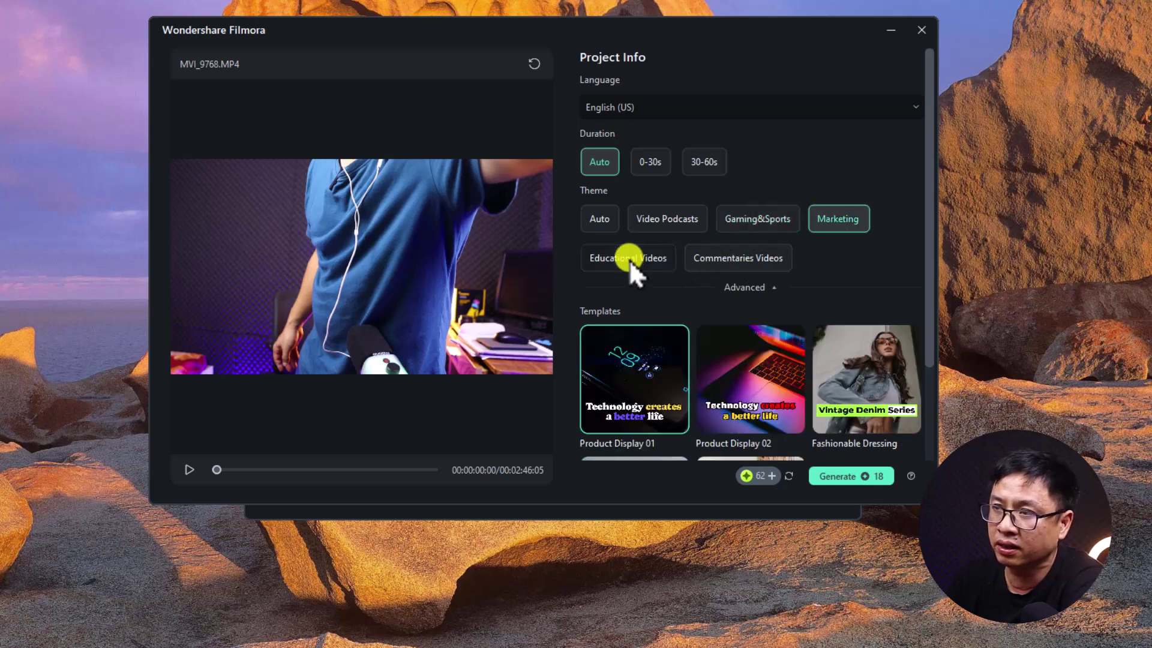
{"action": "left_click", "coordinate": [630, 259]}
{"action": "left_click", "coordinate": [720, 264]}
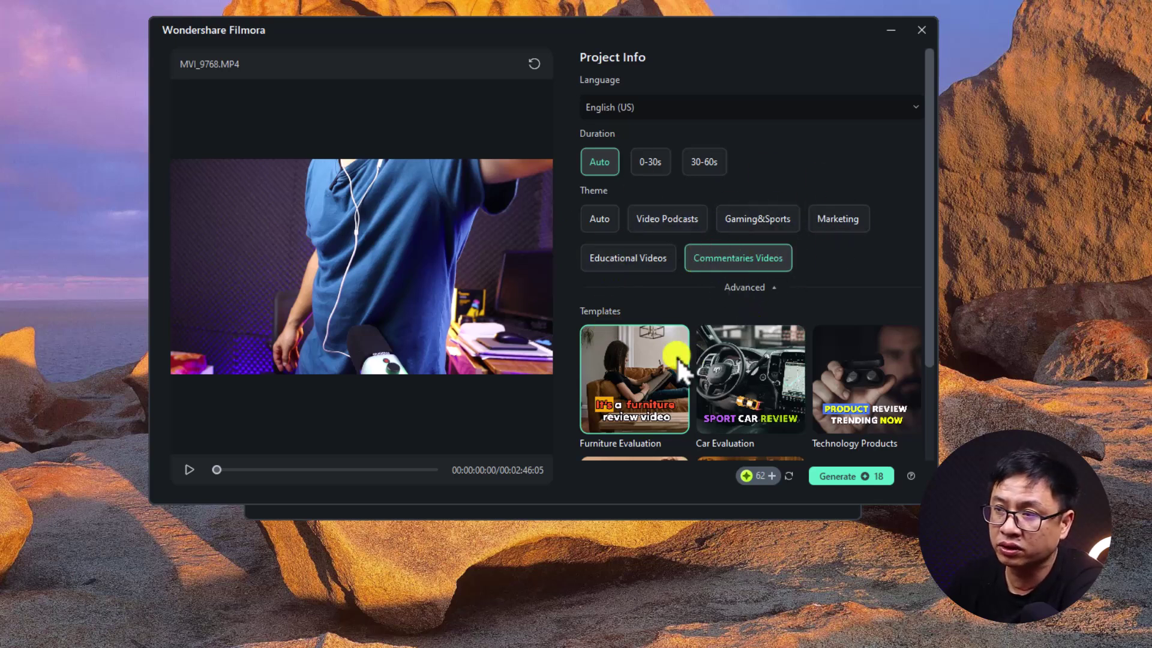
{"action": "scroll", "coordinate": [743, 363], "scroll_direction": "down", "scroll_amount": 3}
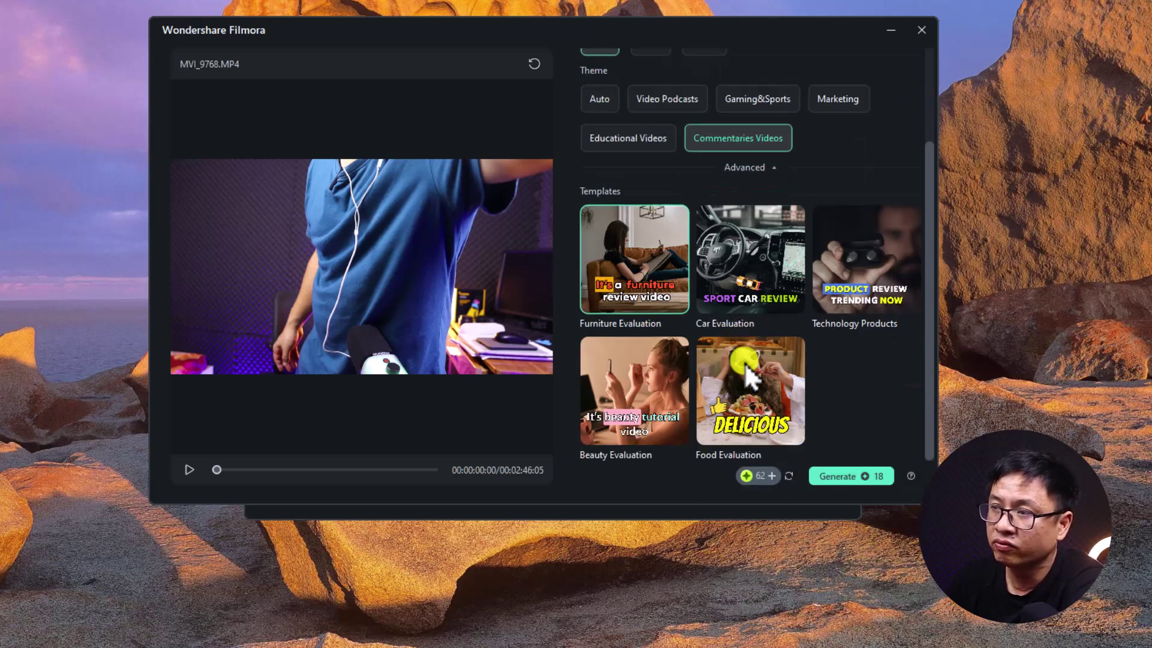
{"action": "scroll", "coordinate": [768, 244], "scroll_direction": "up", "scroll_amount": 2}
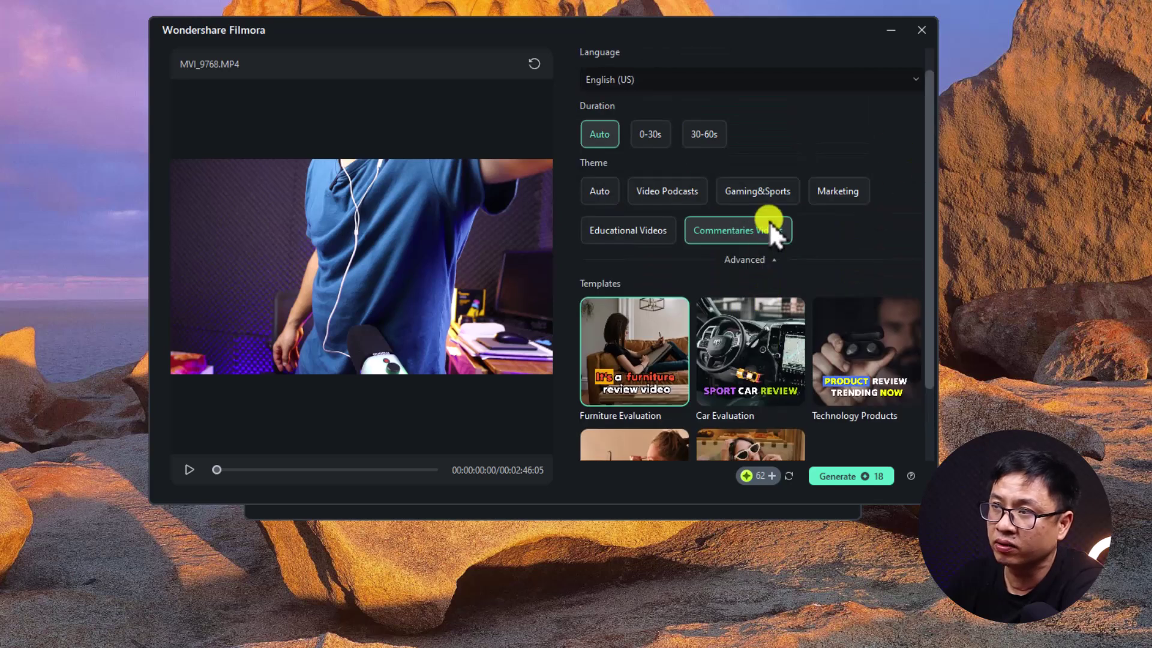
- Expand the Advanced options to show 9:16 ratio and Smart Music, leave Main Topic empty, and generate
{"action": "left_click", "coordinate": [773, 264]}
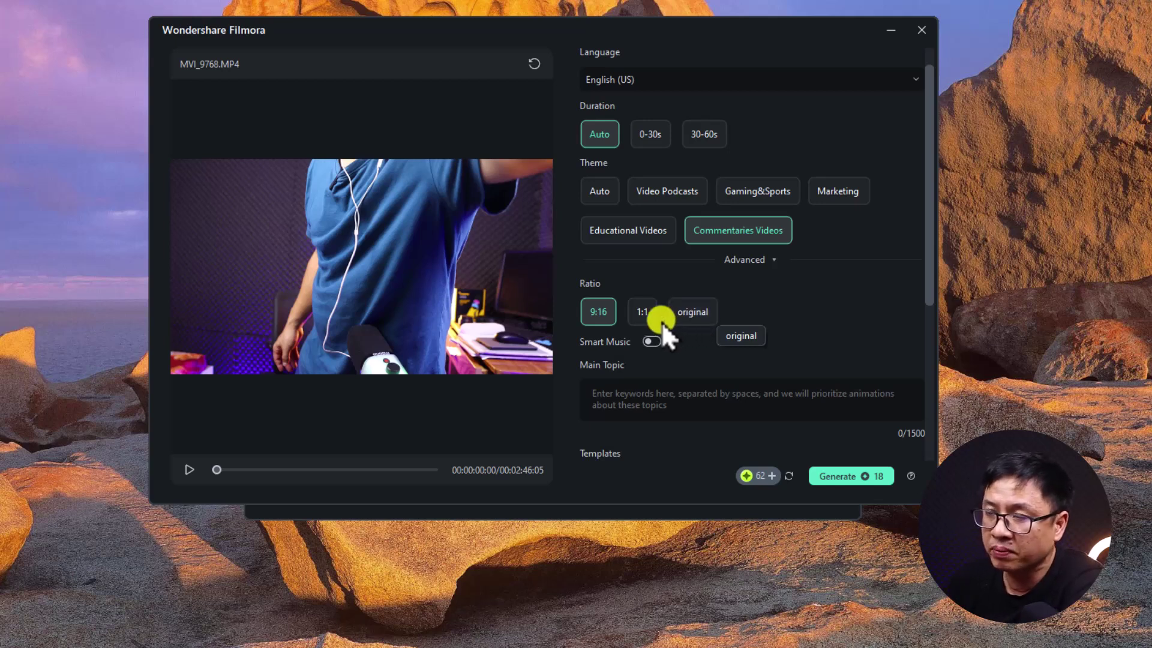
{"action": "left_click", "coordinate": [639, 388]}
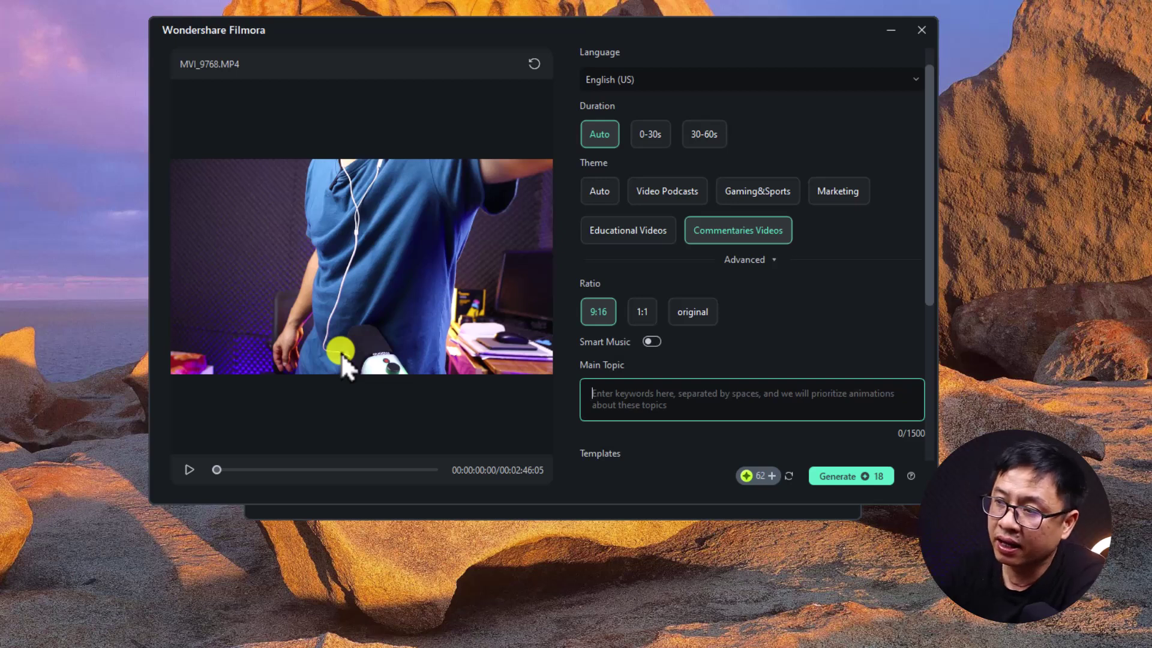
{"action": "left_click", "coordinate": [852, 475]}
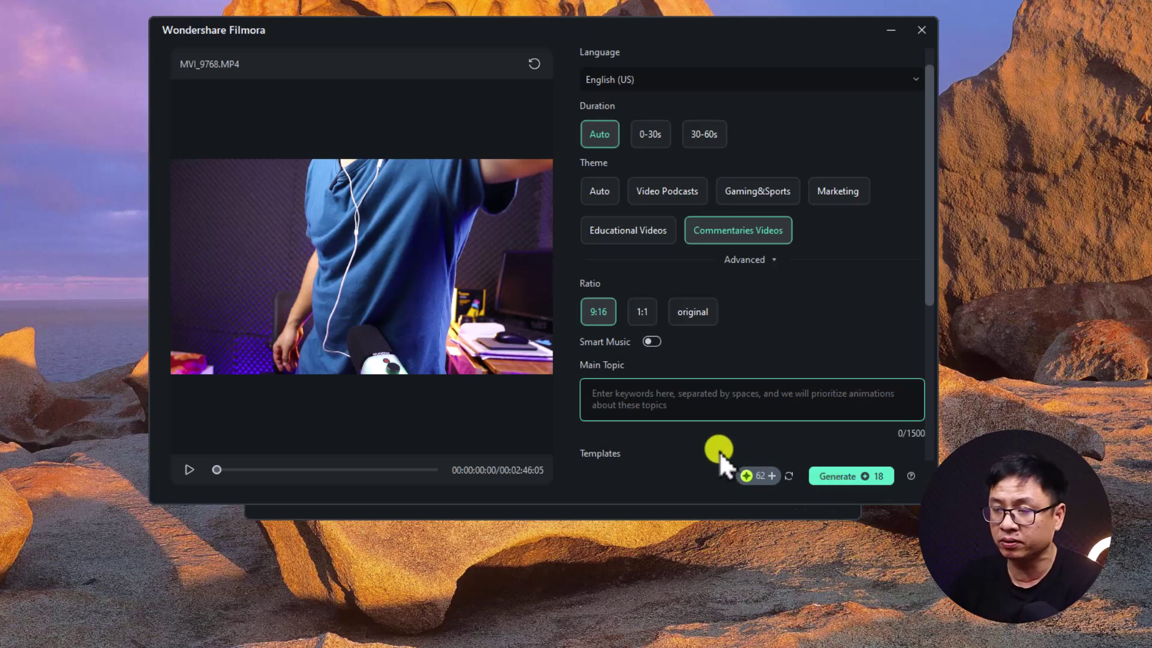
{"action": "left_click", "coordinate": [840, 474]}
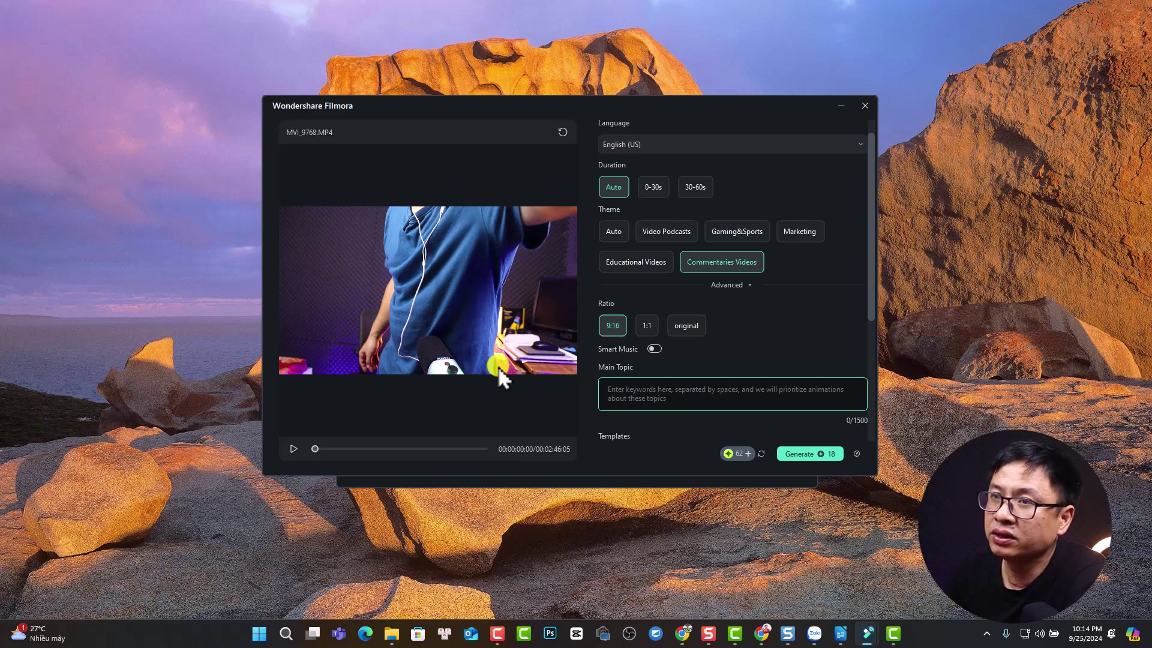
- Close Smart Short Clips, preview 00:00:10:05, and fit the timeline to show the Fire Ramen and Winter Snow overlays
{"action": "left_click", "coordinate": [869, 109]}
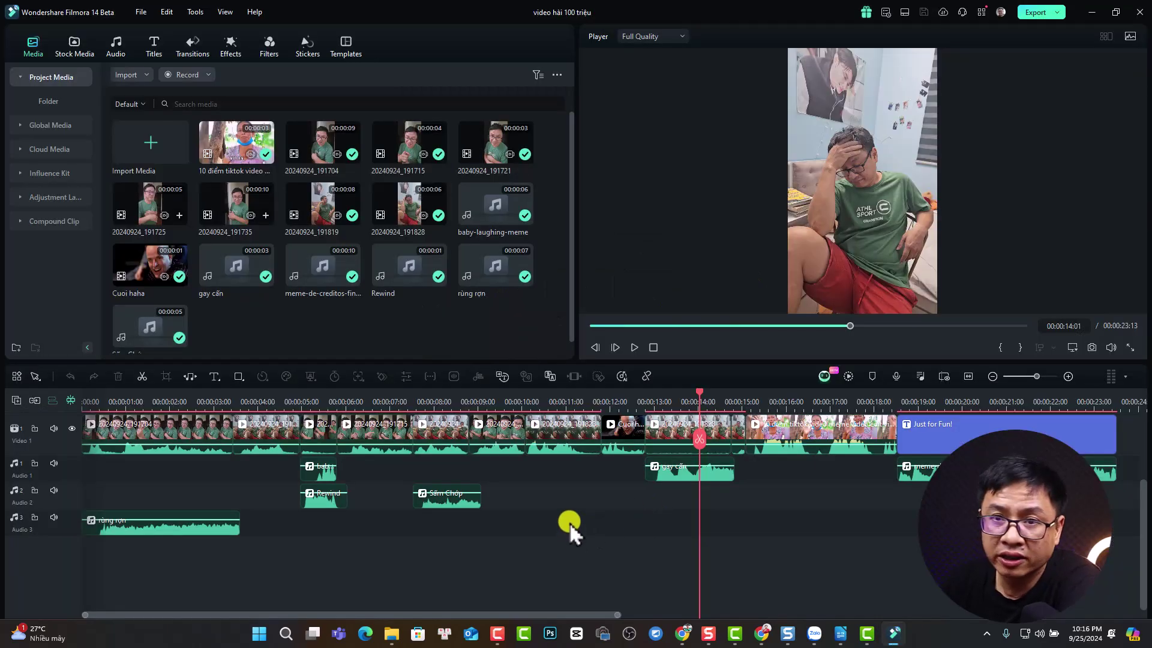
{"action": "left_click", "coordinate": [531, 401]}
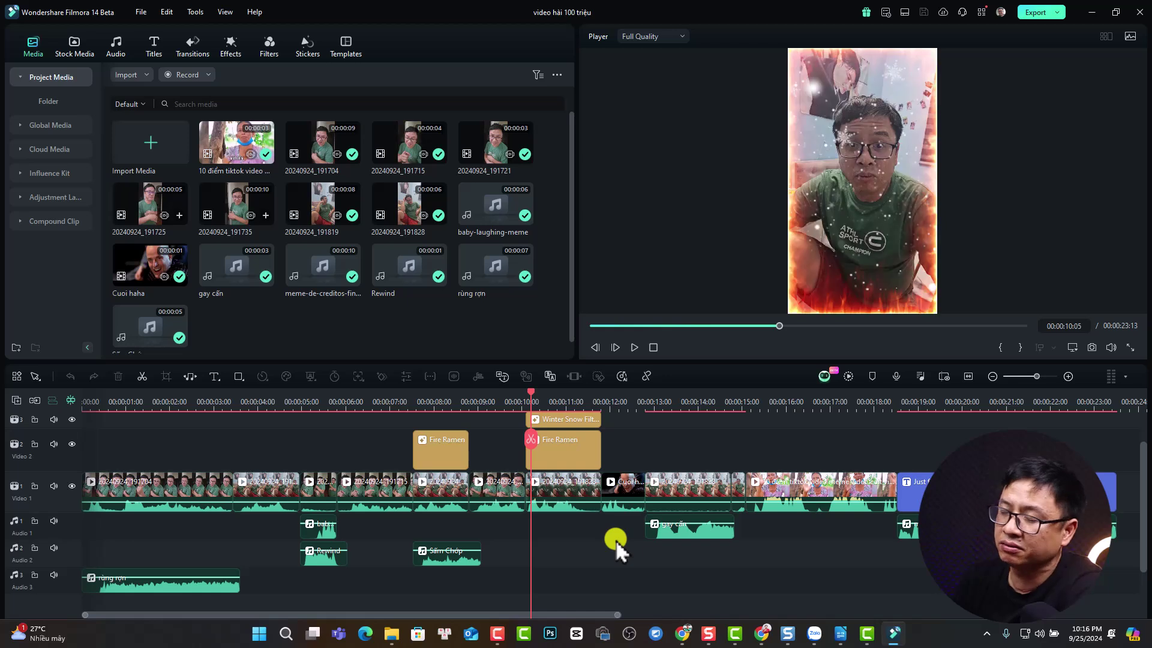
{"action": "scroll", "coordinate": [624, 540], "scroll_direction": "down", "scroll_amount": 1}
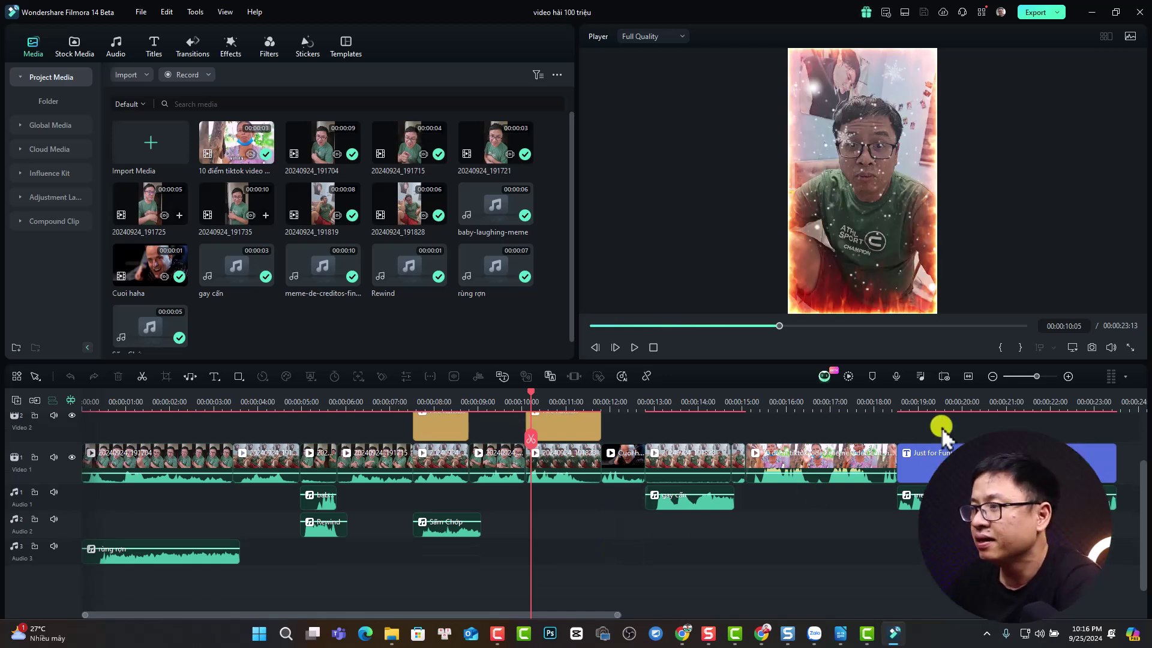
{"action": "left_click", "coordinate": [967, 376]}
{"action": "scroll", "coordinate": [558, 535], "scroll_direction": "down", "scroll_amount": 1}
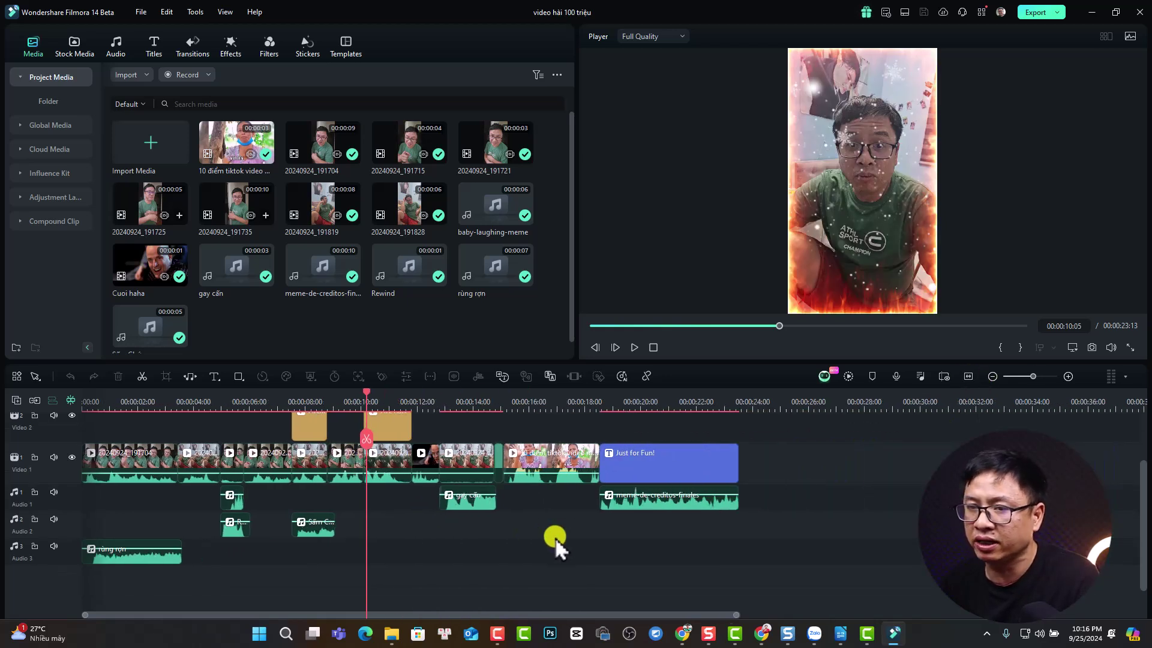
{"action": "scroll", "coordinate": [549, 533], "scroll_direction": "down", "scroll_amount": 1}
{"action": "scroll", "coordinate": [516, 527], "scroll_direction": "up", "scroll_amount": 3}
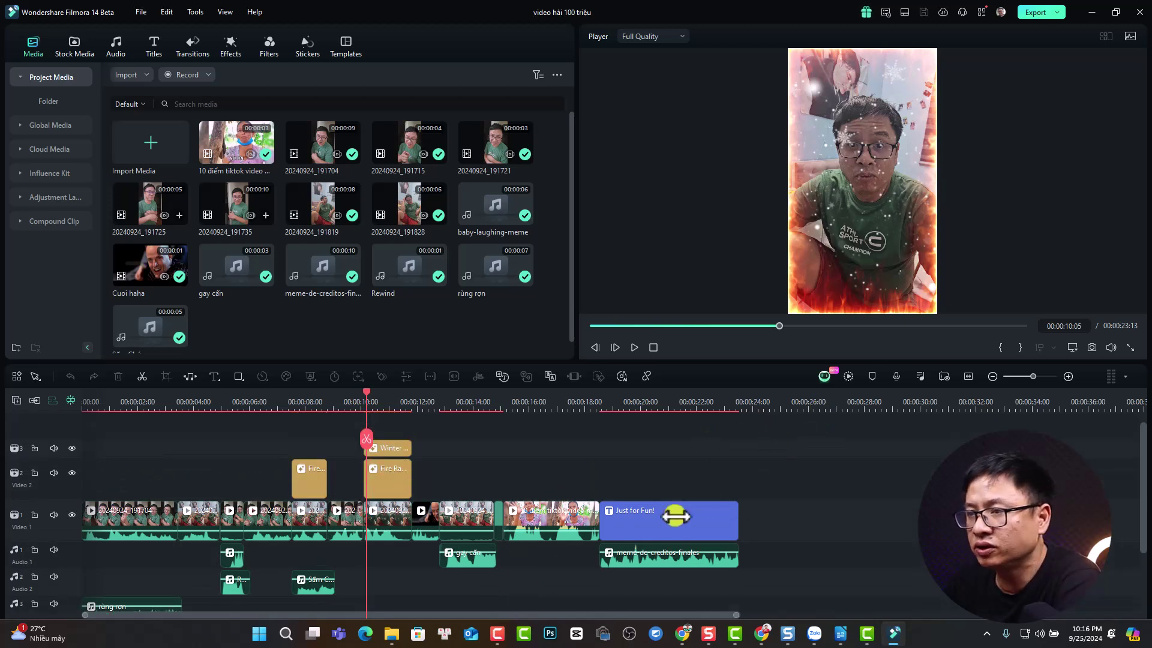
{"action": "scroll", "coordinate": [298, 548], "scroll_direction": "down", "scroll_amount": 3}
{"action": "scroll", "coordinate": [298, 548], "scroll_direction": "up", "scroll_amount": 5}
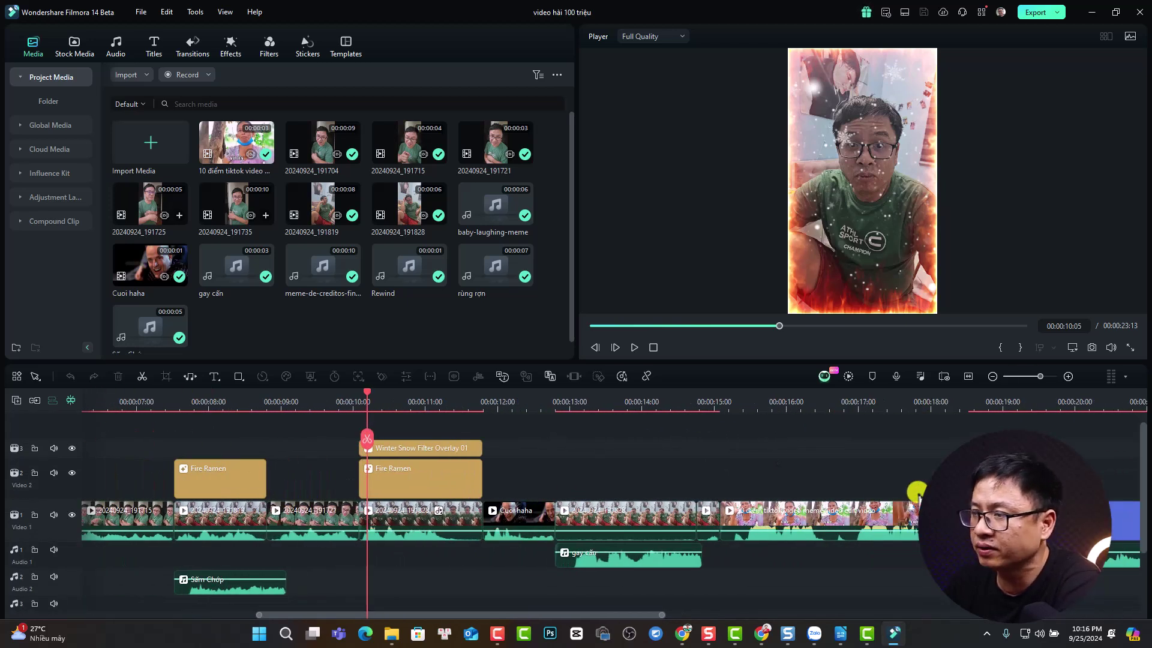
{"action": "left_click", "coordinate": [968, 378]}
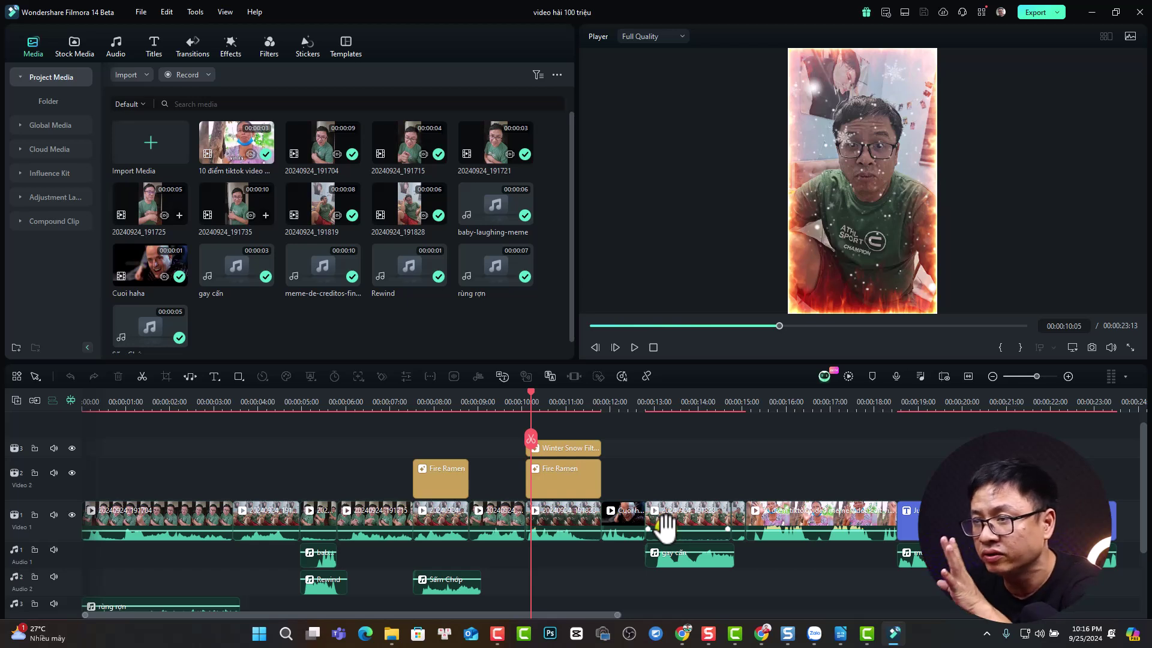
- Run Smart BGM Generation with Create to produce background music for the timeline
{"action": "left_click", "coordinate": [622, 378]}
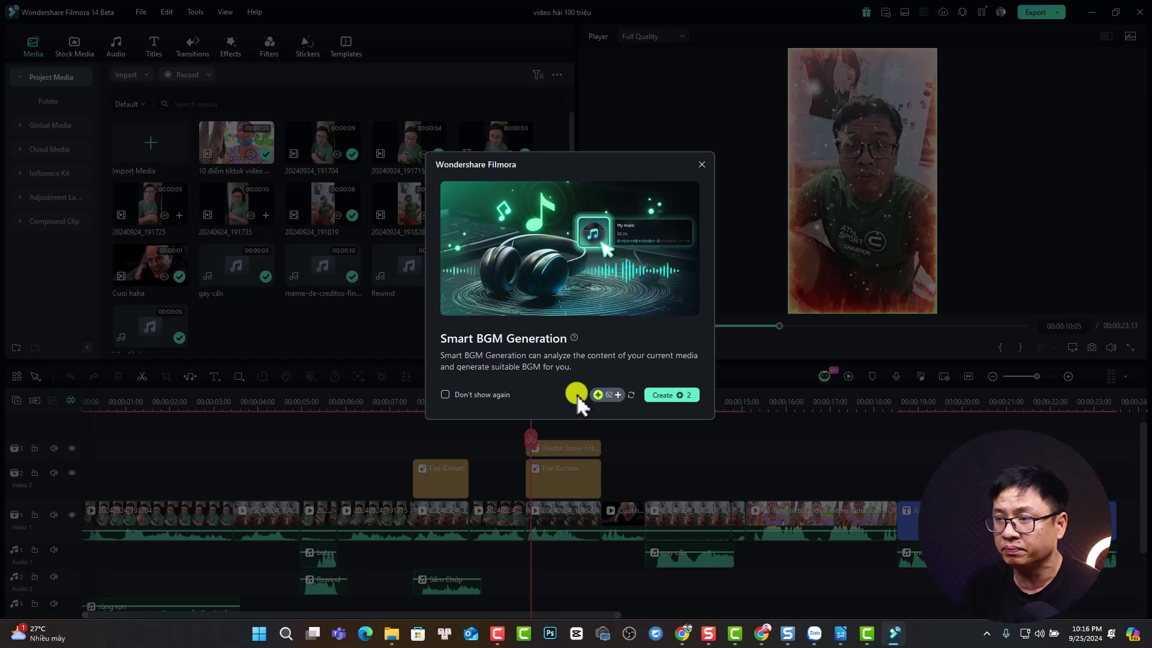
{"action": "left_click", "coordinate": [669, 396]}
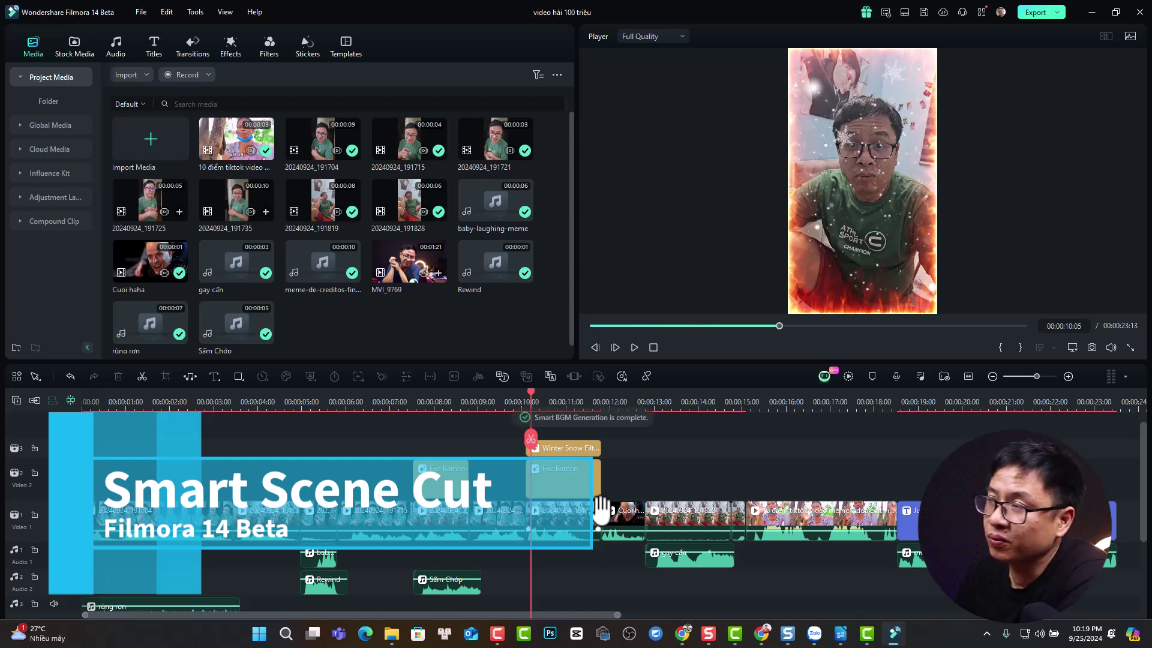
- From the Task List, go to the MVI_9769 Smart Scene Cut result and open its Memes folder
{"action": "left_click", "coordinate": [885, 13]}
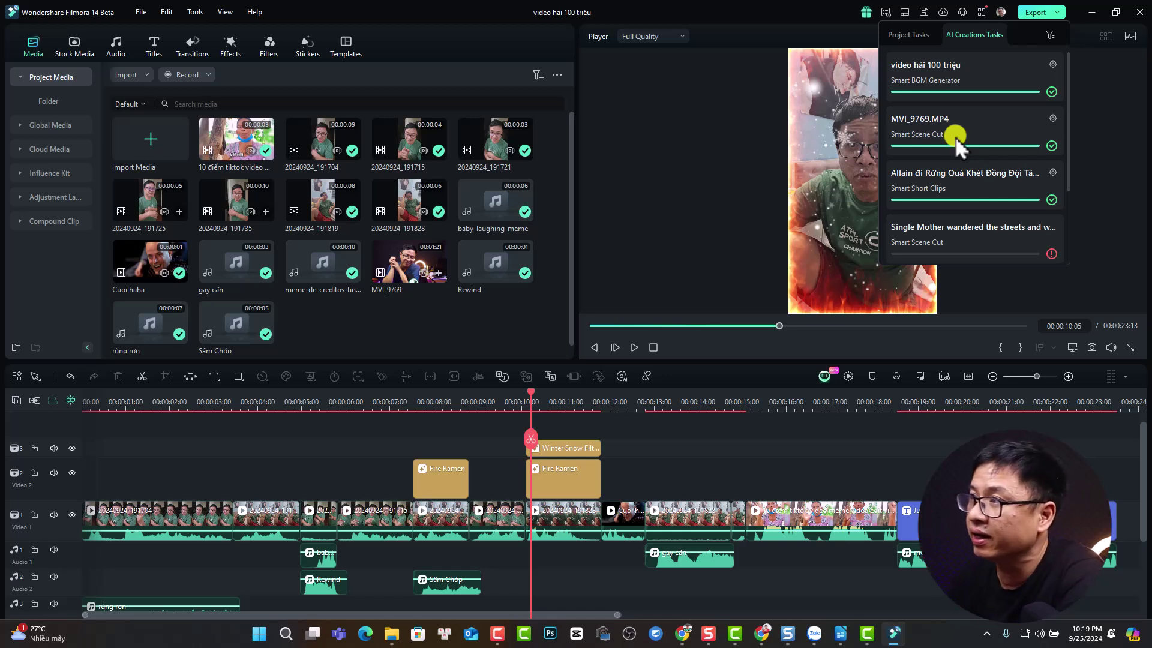
{"action": "left_click", "coordinate": [1053, 115]}
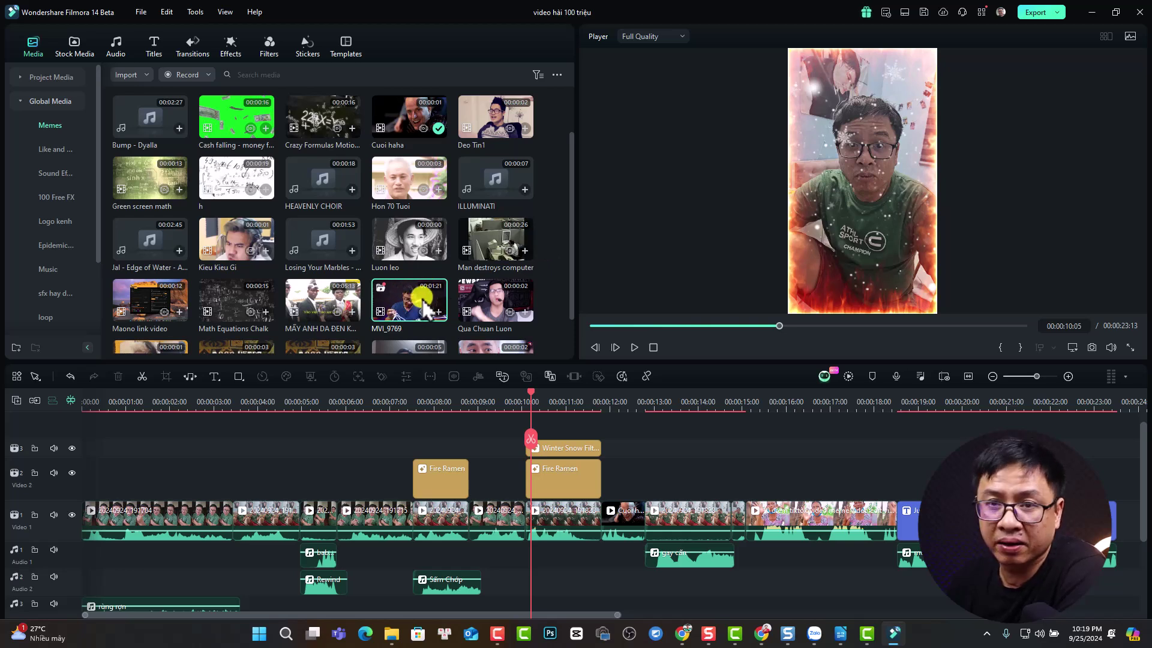
{"action": "double_click", "coordinate": [381, 294]}
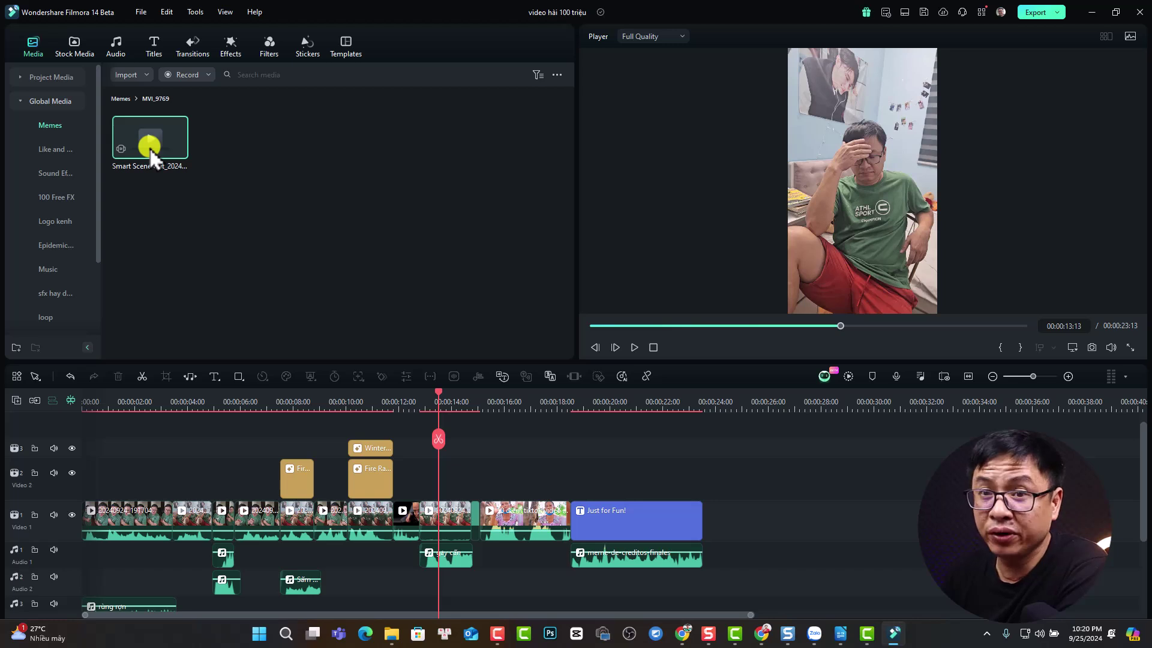
- Open the Smart Scene Cut item, review Character Scene and Custom Object, and add the five Highlight scenes
{"action": "right_click", "coordinate": [151, 158]}
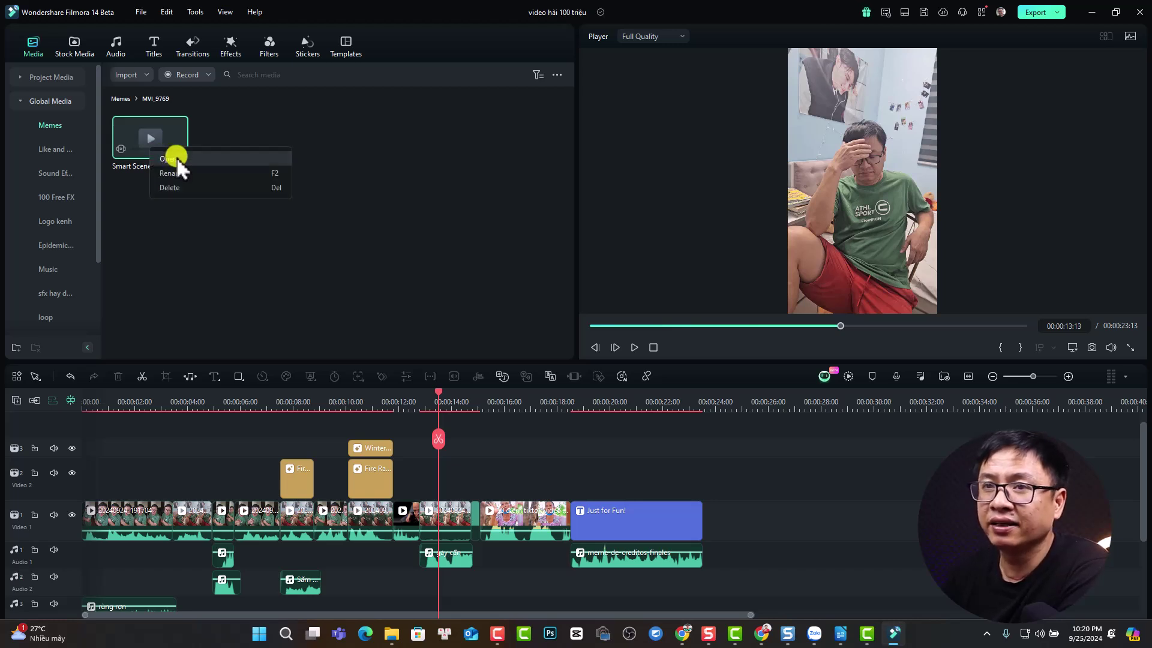
{"action": "left_click", "coordinate": [171, 159]}
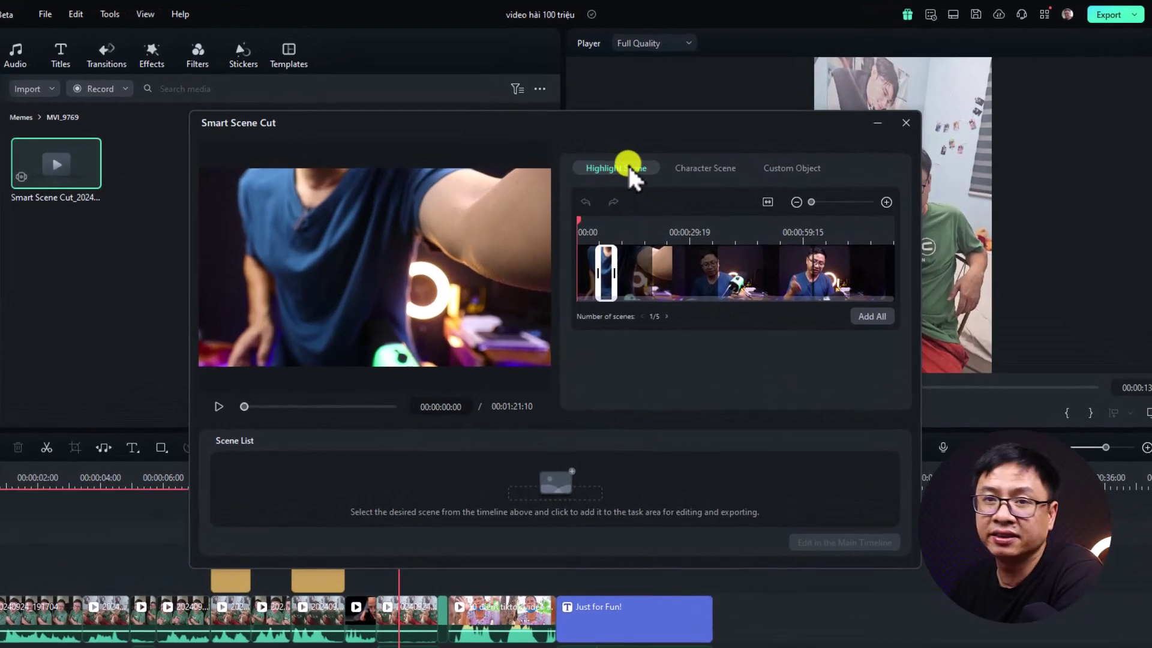
{"action": "left_click", "coordinate": [703, 169]}
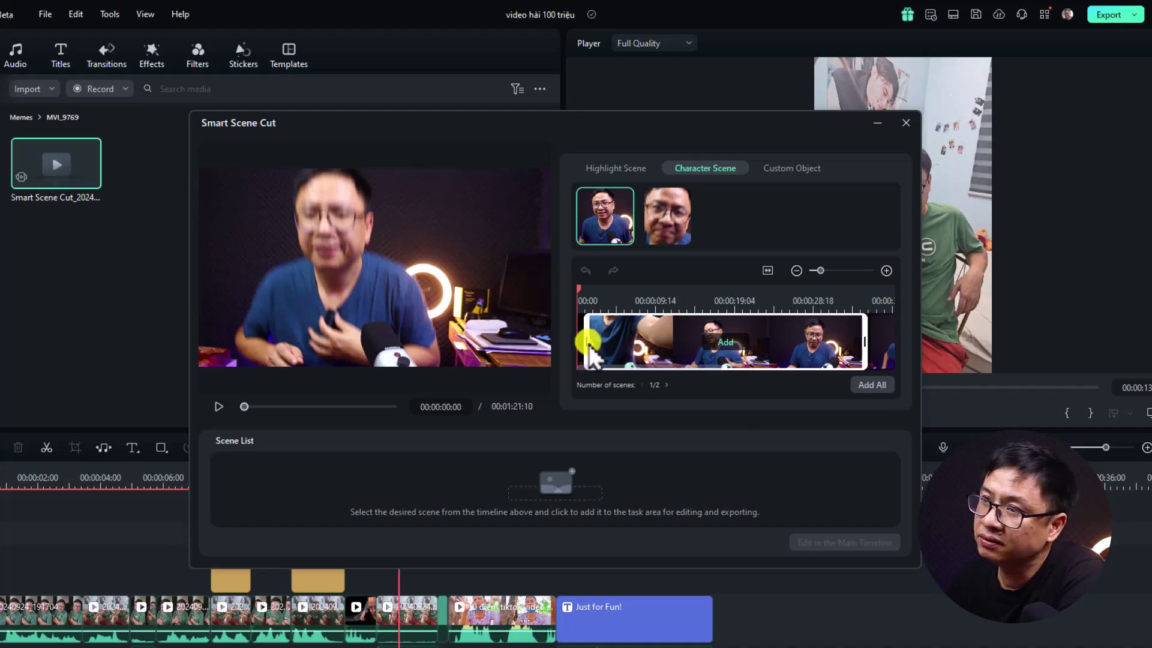
{"action": "left_click_drag", "start_coordinate": [590, 349], "coordinate": [612, 333]}
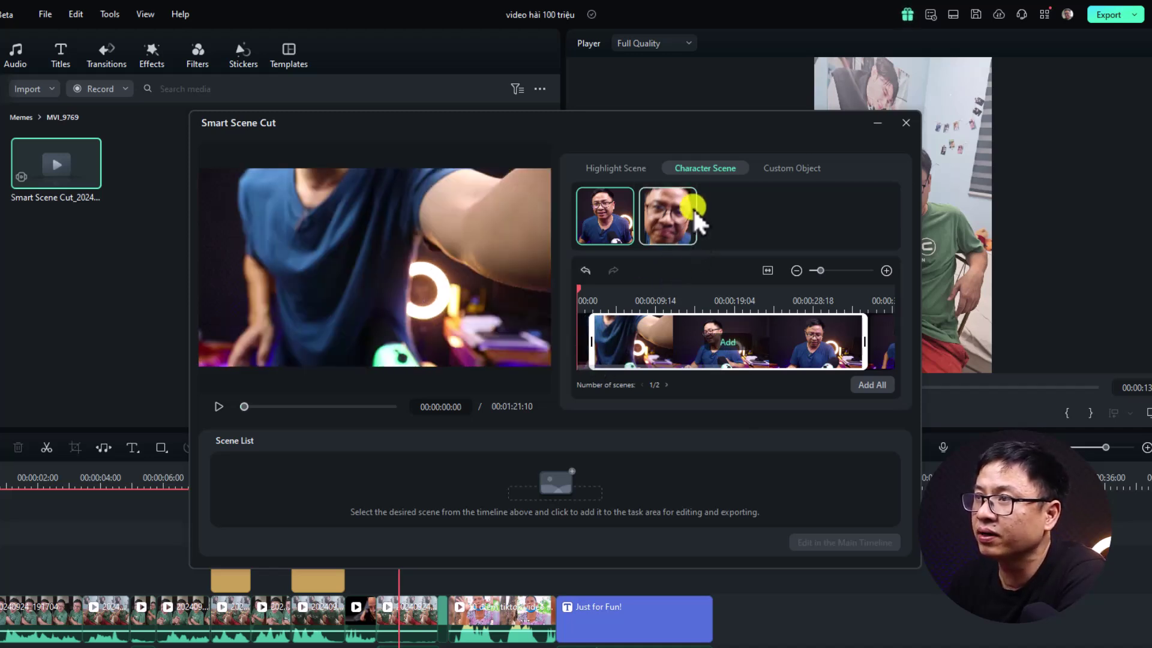
{"action": "left_click", "coordinate": [797, 164]}
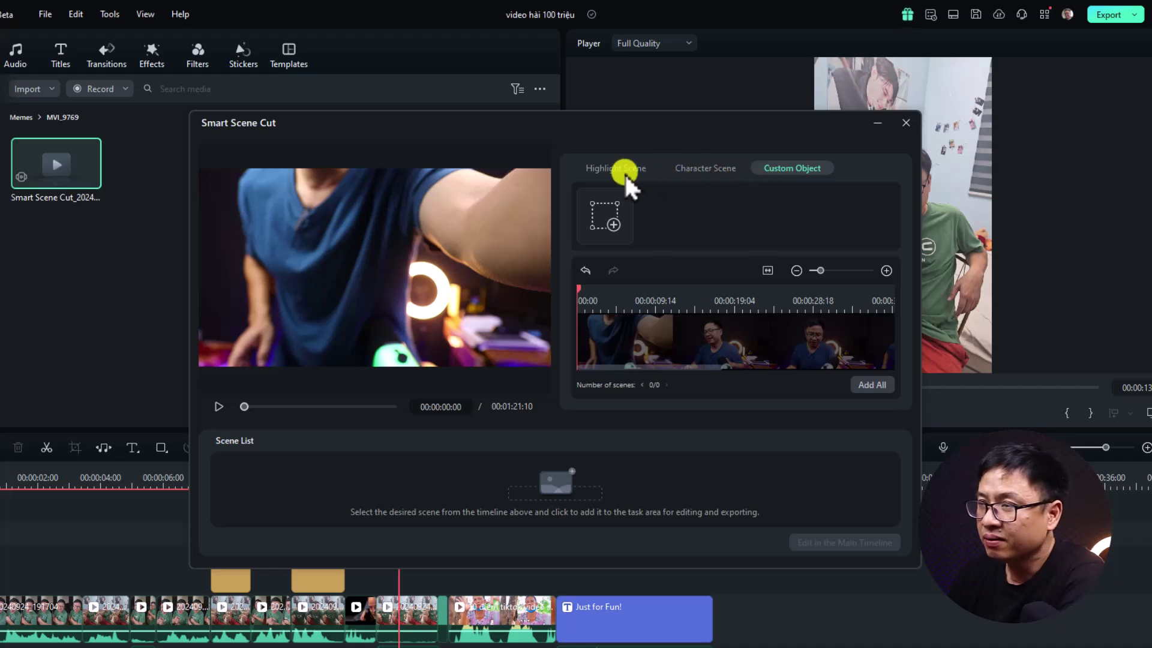
{"action": "left_click", "coordinate": [609, 172]}
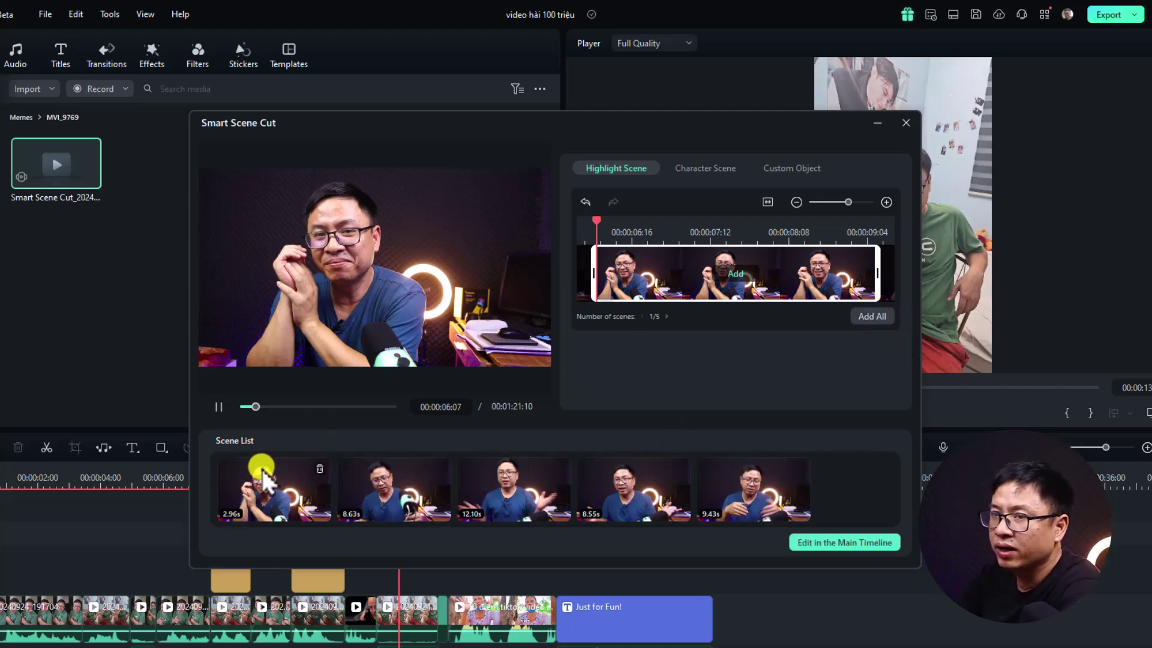
- Send the five highlight scenes to the main timeline after 'Just for Fun!', keeping 1080 x 1920 25fps
{"action": "left_click", "coordinate": [831, 542]}
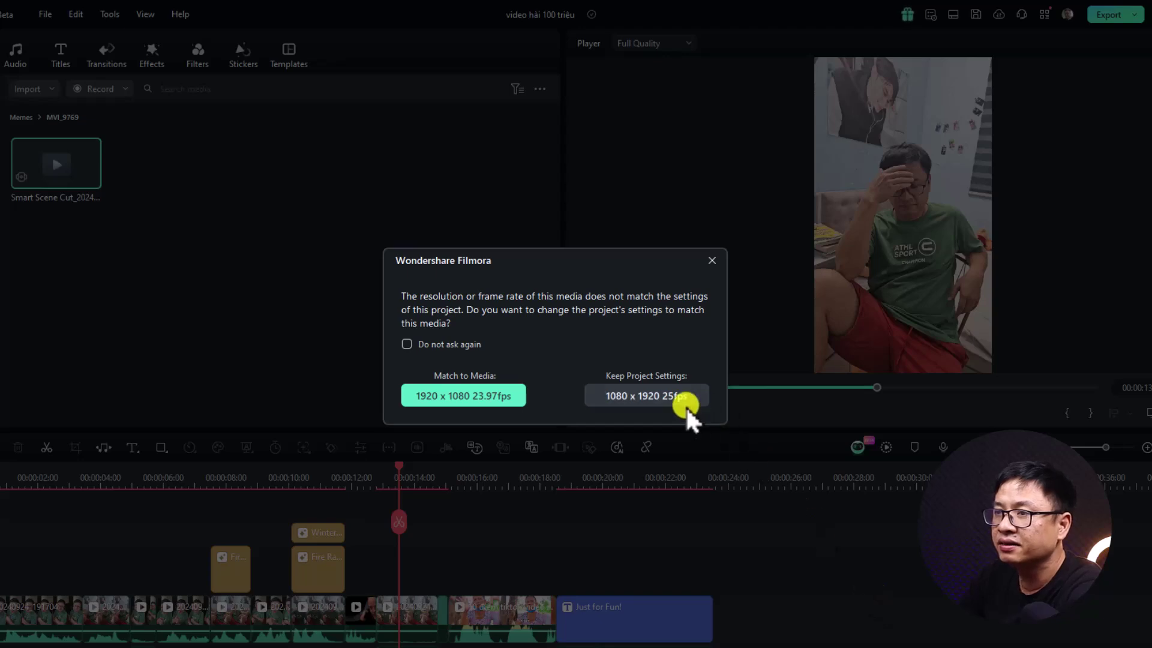
{"action": "left_click", "coordinate": [658, 400]}
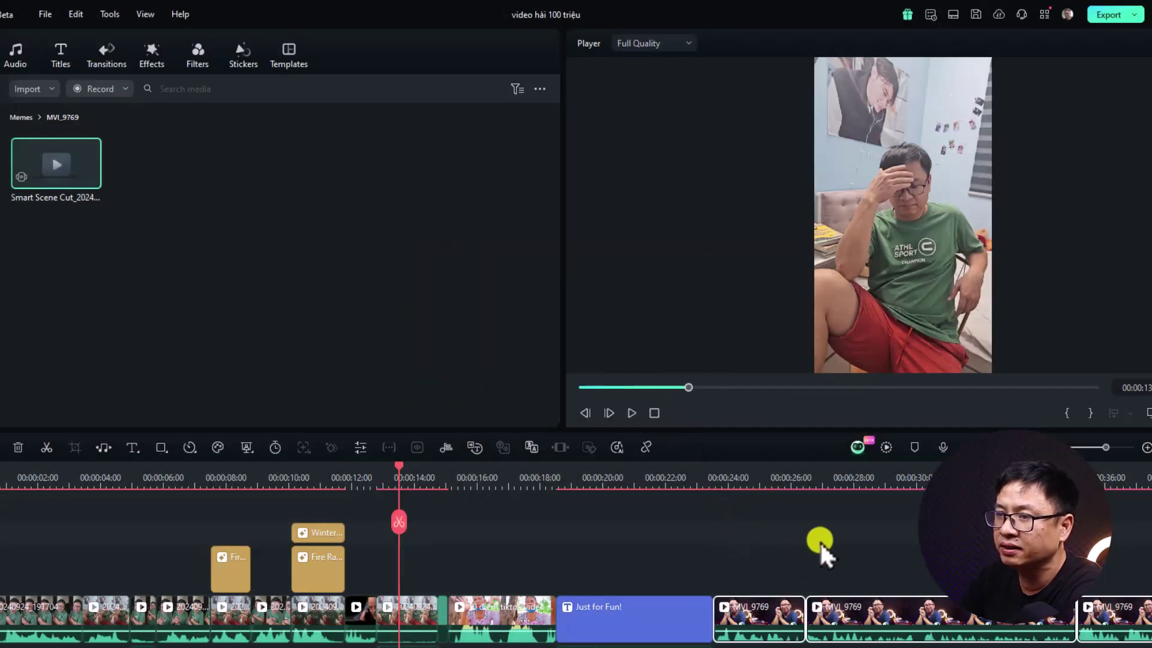
{"action": "left_click", "coordinate": [729, 477]}
{"action": "scroll", "coordinate": [791, 594], "scroll_direction": "down", "scroll_amount": 2}
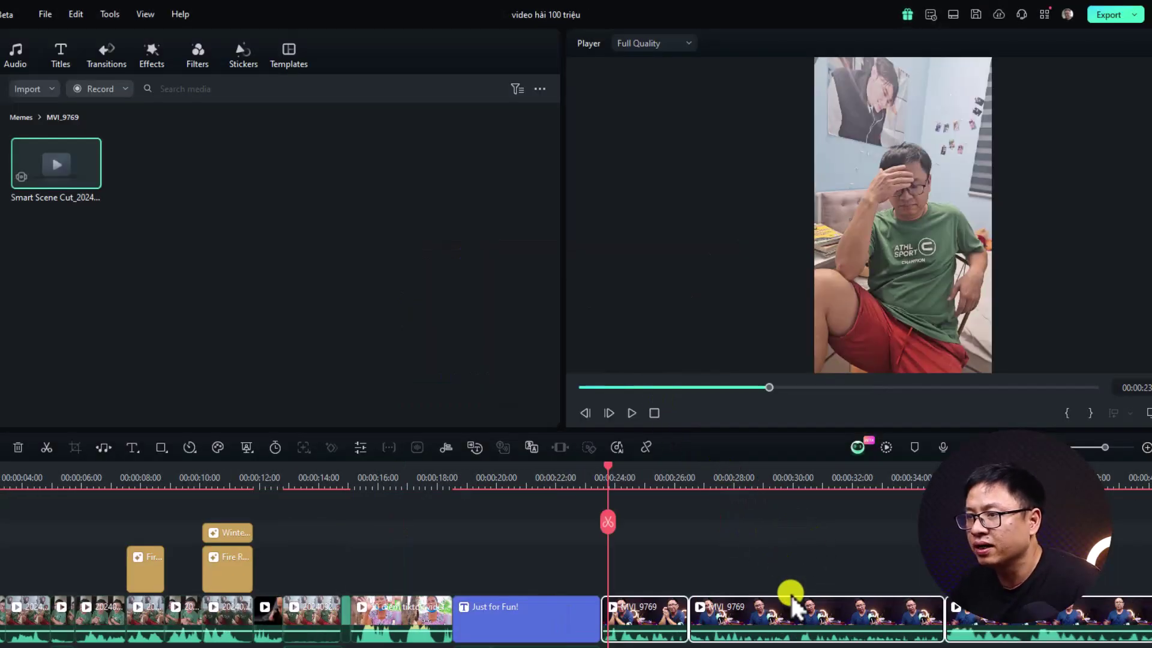
{"action": "scroll", "coordinate": [790, 594], "scroll_direction": "down", "scroll_amount": 1}
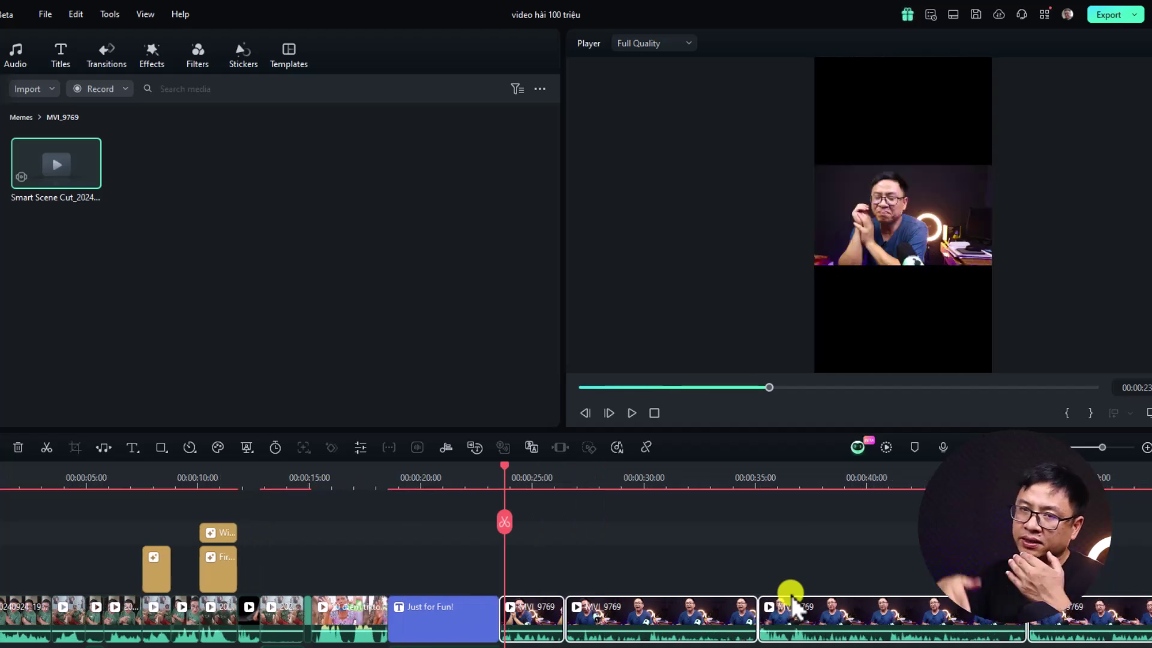
{"action": "scroll", "coordinate": [662, 564], "scroll_direction": "down", "scroll_amount": 2}
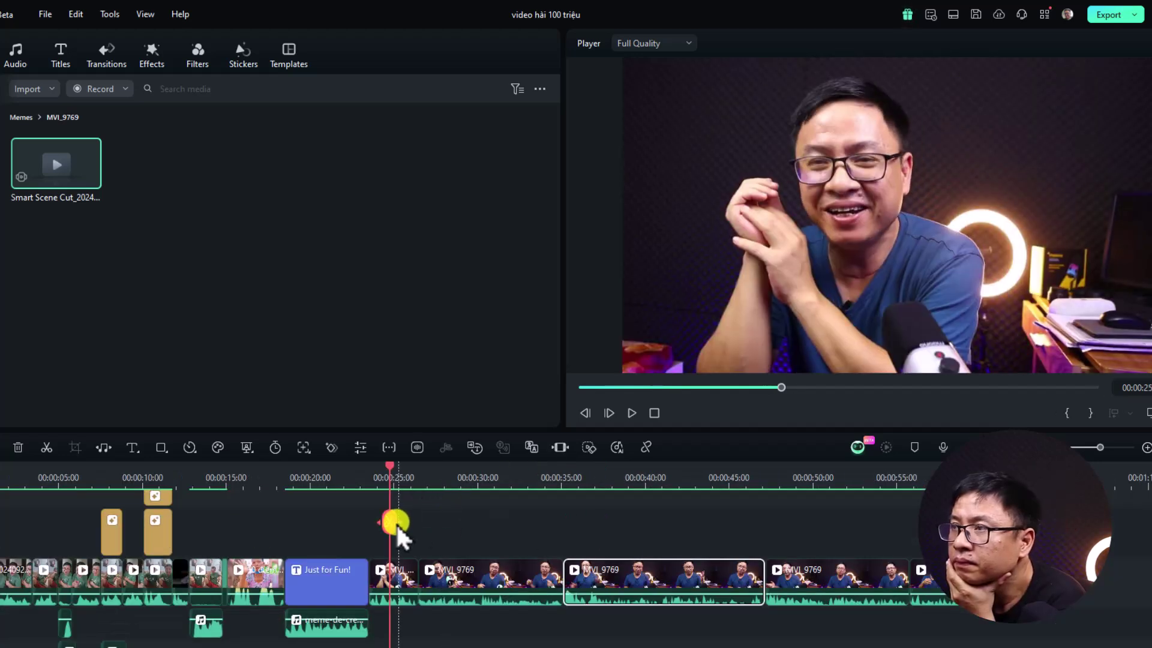